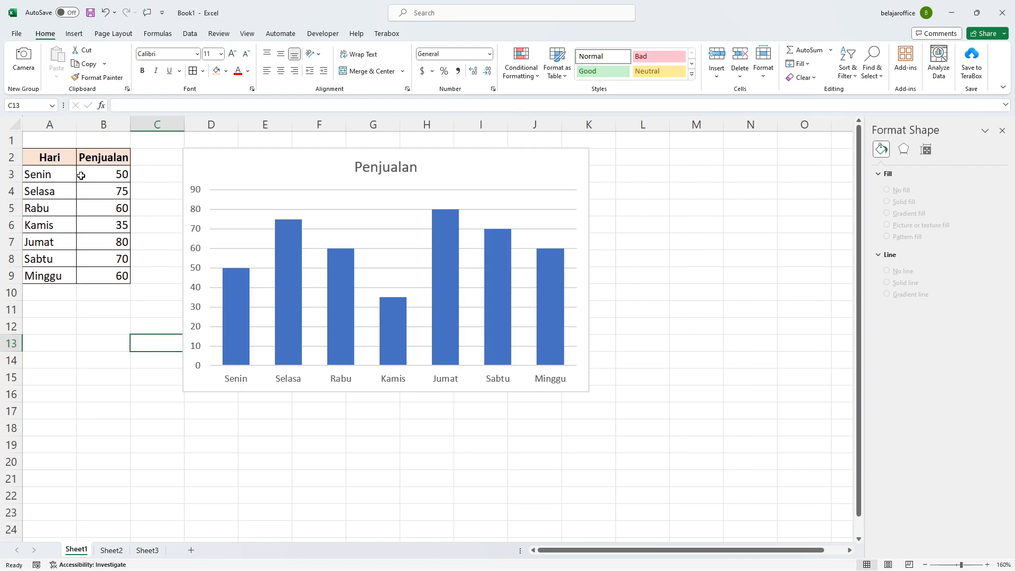
Step: Examine the example sales tables and their column charts on Sheet1, Sheet2 and Sheet3
{"action": "left_click", "coordinate": [308, 166]}
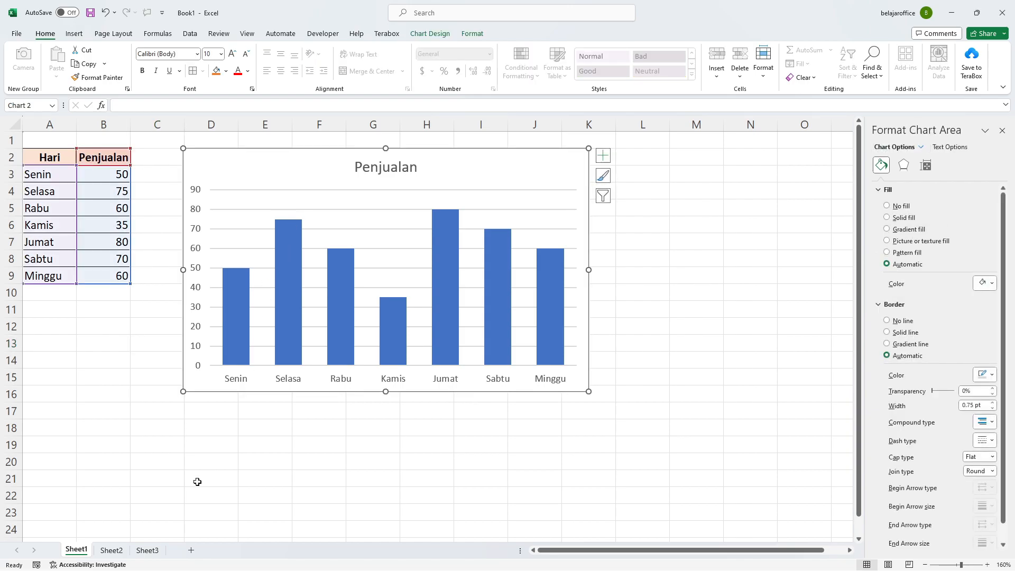
{"action": "left_click", "coordinate": [111, 550]}
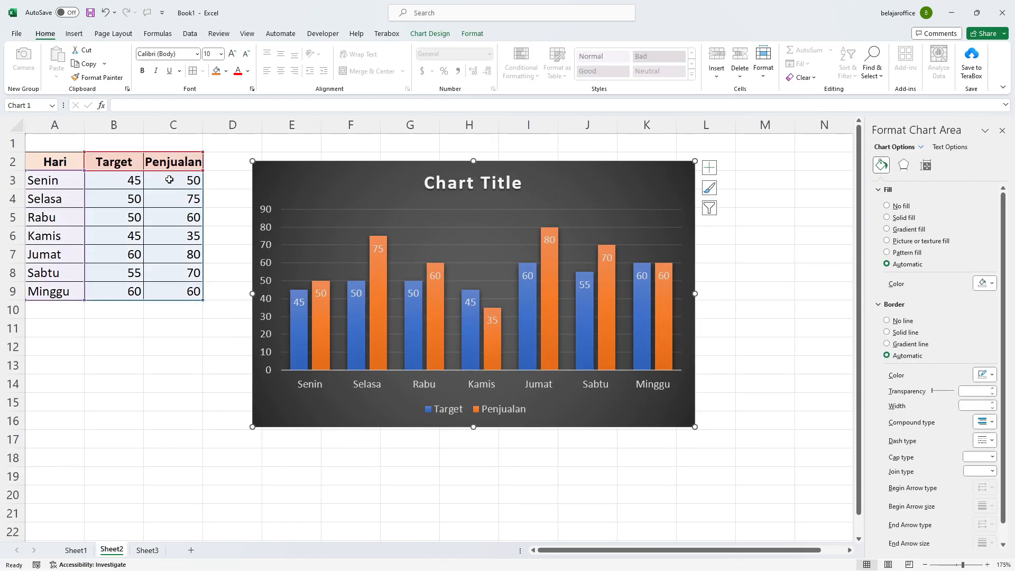
{"action": "left_click", "coordinate": [111, 184]}
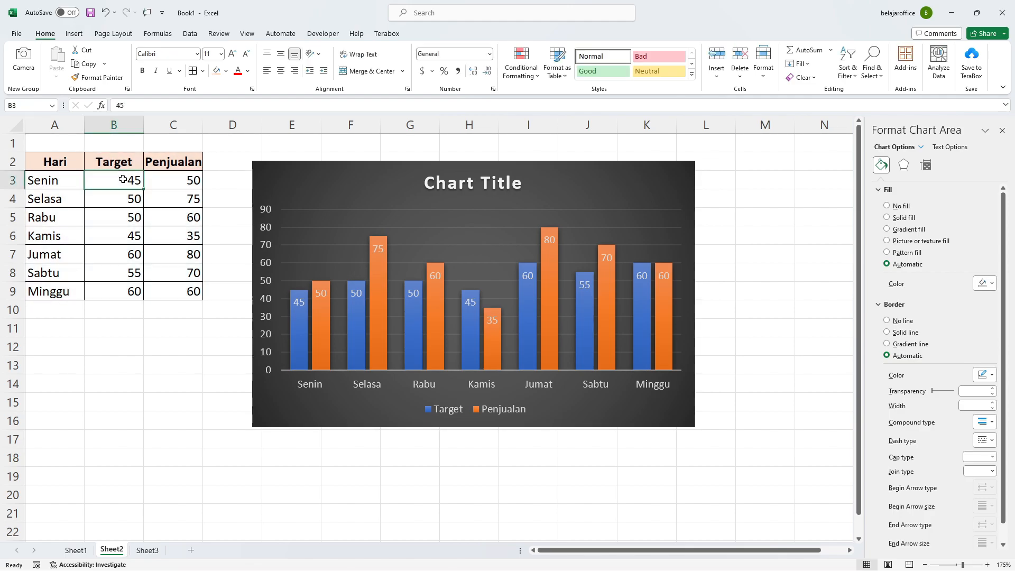
{"action": "left_click", "coordinate": [302, 318]}
{"action": "left_click", "coordinate": [328, 316]}
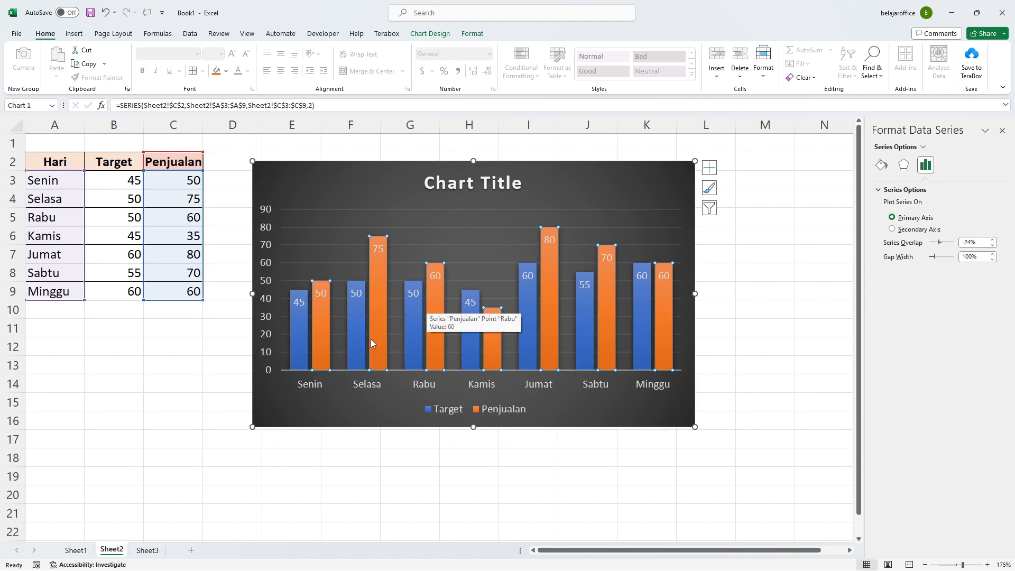
{"action": "left_click", "coordinate": [157, 551]}
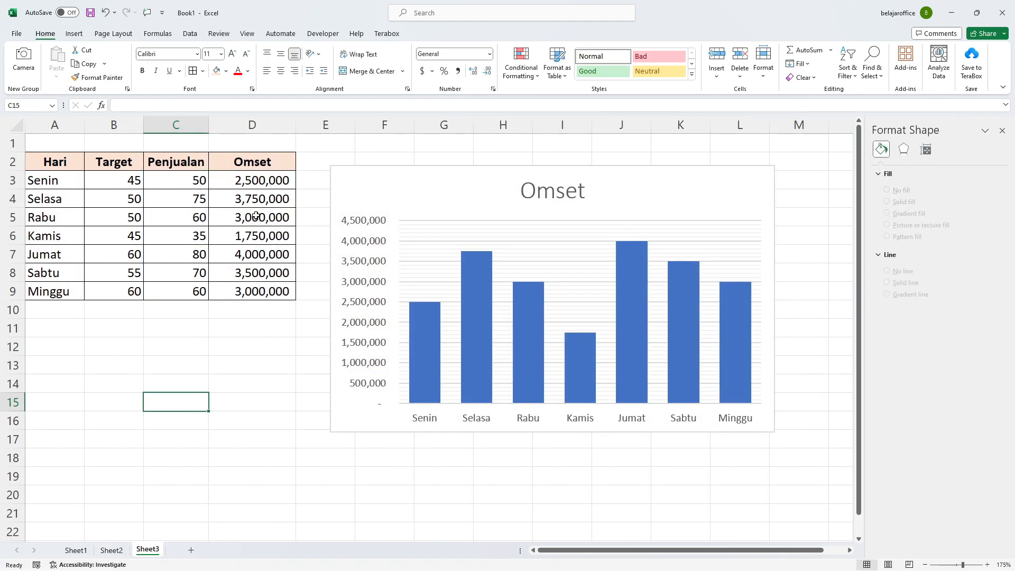
{"action": "left_click_drag", "start_coordinate": [58, 164], "coordinate": [248, 291]}
{"action": "left_click", "coordinate": [88, 236]}
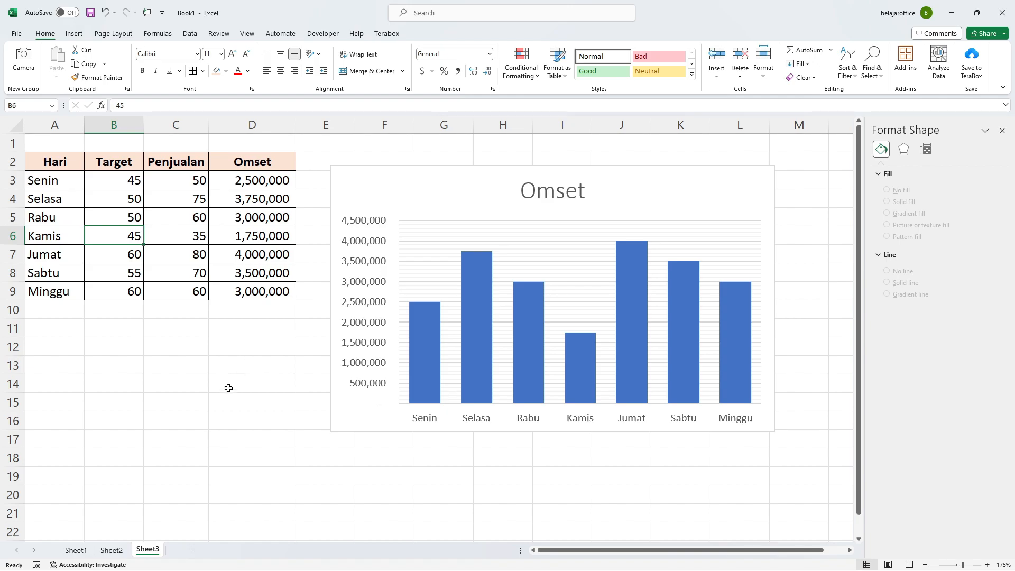
Step: Select the Hari and Penjualan table A2:B9 on Sheet1 and open the recommended charts for it
{"action": "left_click", "coordinate": [76, 550]}
{"action": "left_click", "coordinate": [197, 273]}
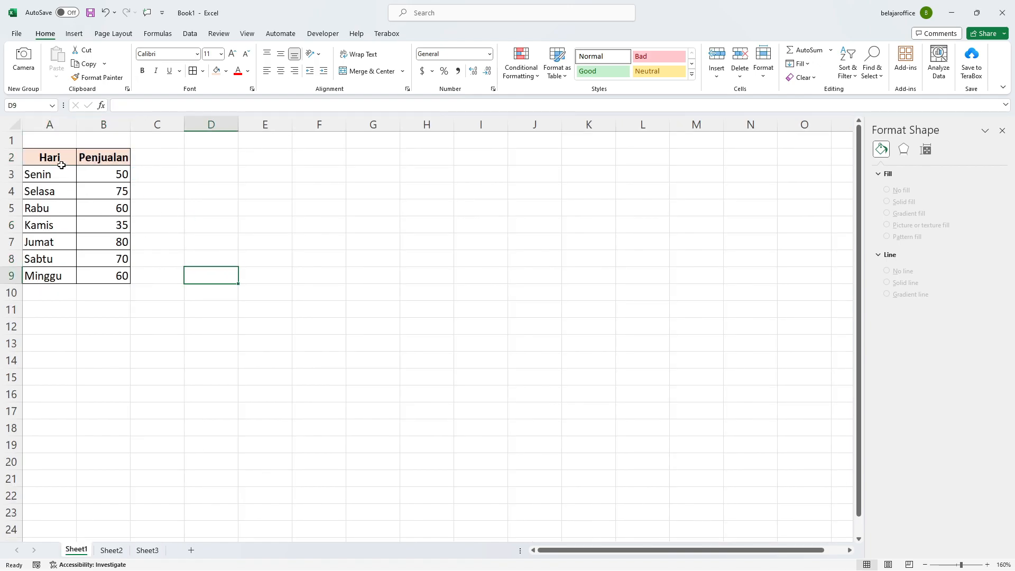
{"action": "left_click_drag", "start_coordinate": [61, 165], "coordinate": [111, 276]}
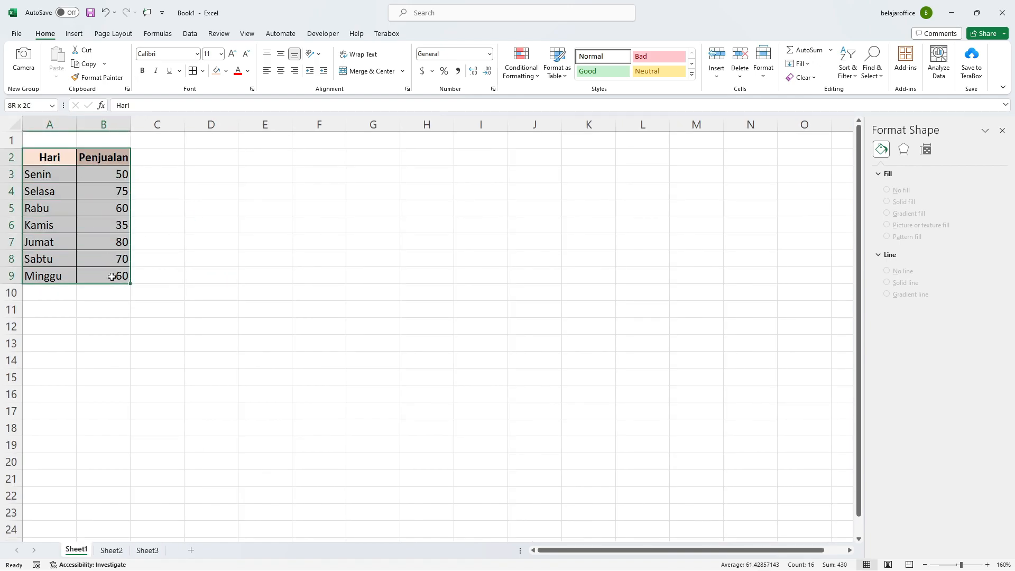
{"action": "left_click", "coordinate": [217, 229]}
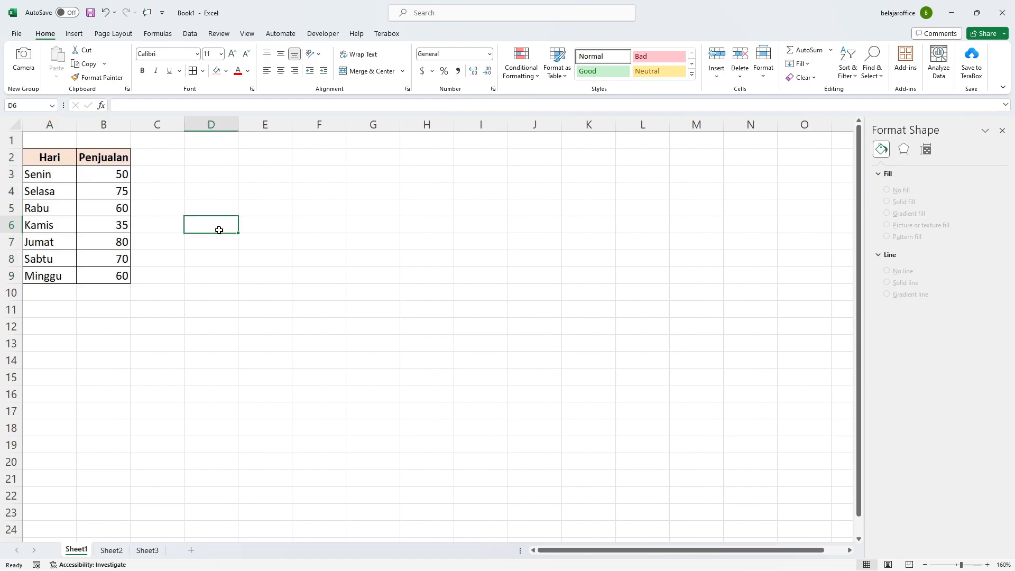
{"action": "left_click", "coordinate": [44, 159]}
{"action": "left_click_drag", "start_coordinate": [44, 160], "coordinate": [111, 275]}
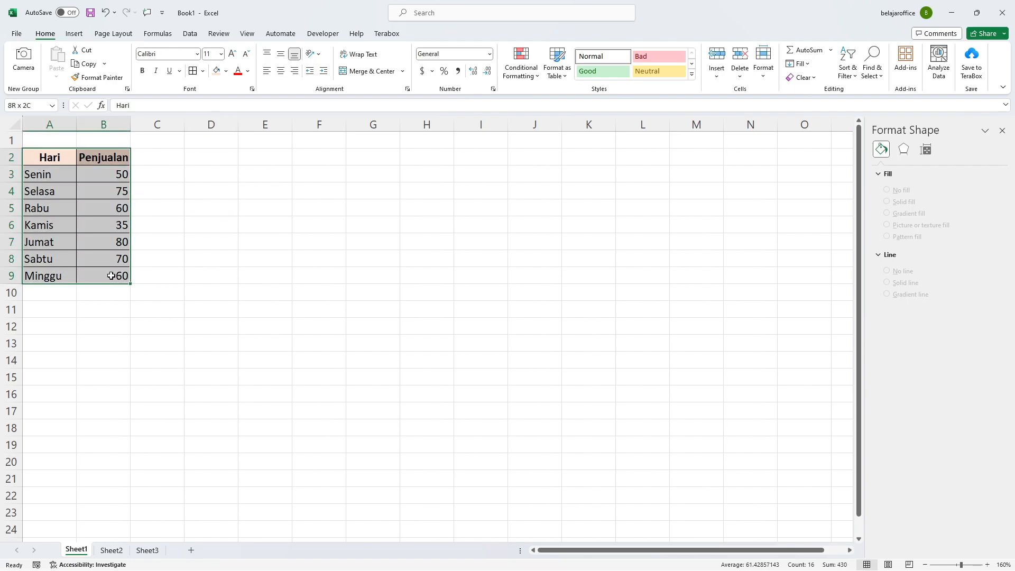
{"action": "left_click_drag", "start_coordinate": [47, 160], "coordinate": [112, 269]}
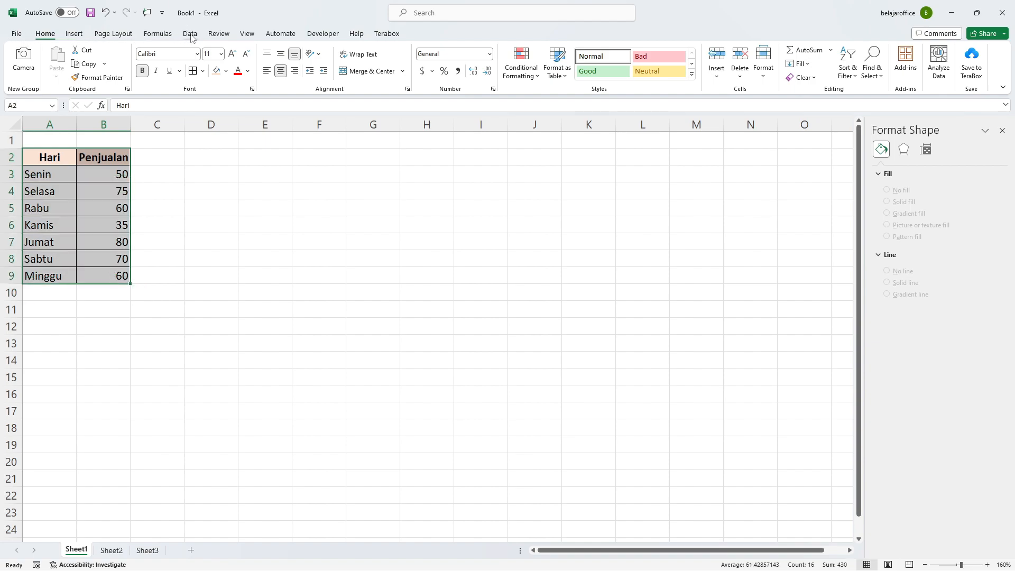
{"action": "left_click", "coordinate": [68, 35]}
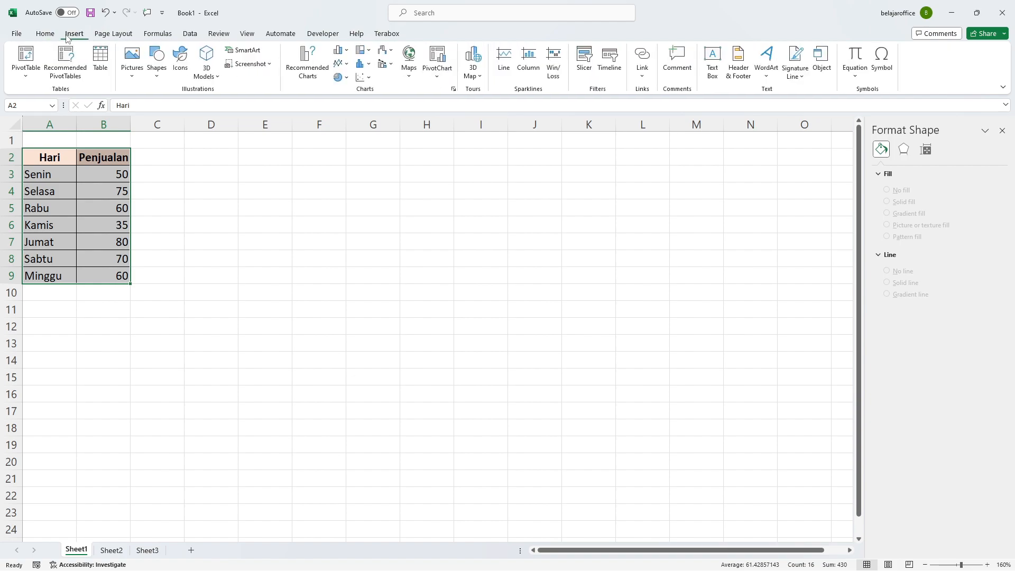
{"action": "left_click", "coordinate": [305, 73]}
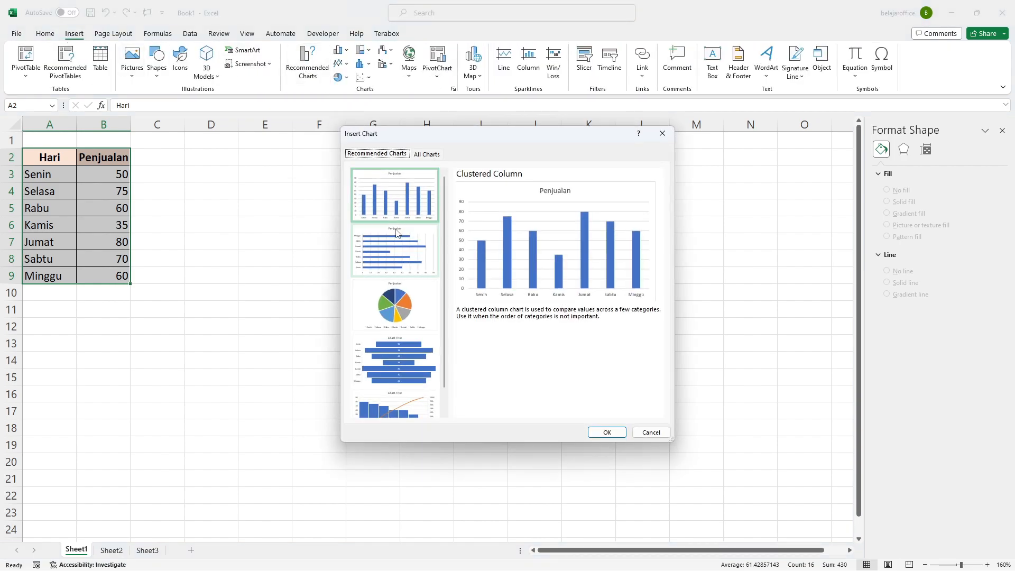
Step: Preview the bar, pie and Pareto suggestions and the full chart list, and insert the recommended Clustered Column chart
{"action": "left_click", "coordinate": [401, 257]}
{"action": "left_click", "coordinate": [405, 296]}
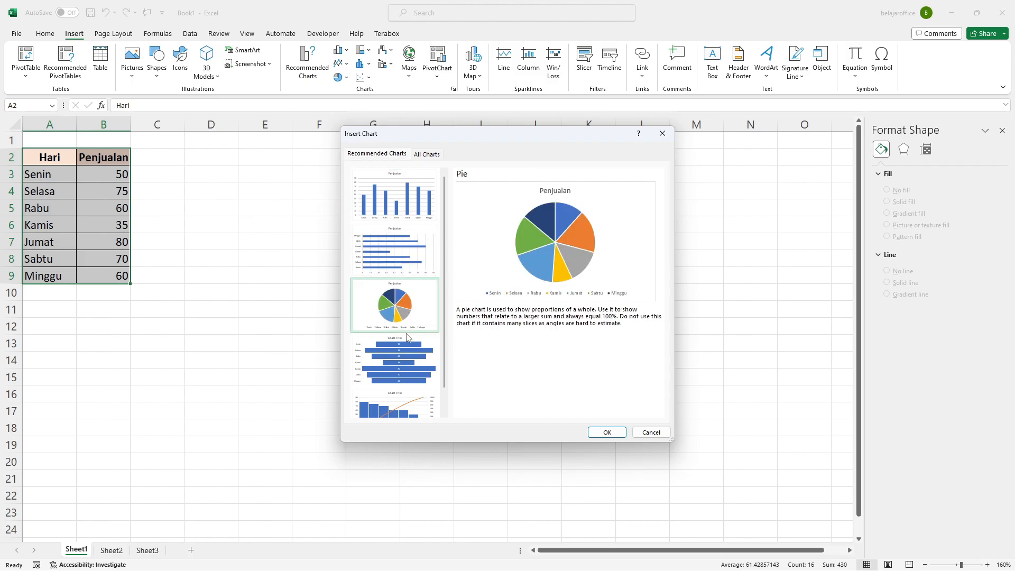
{"action": "left_click", "coordinate": [397, 404]}
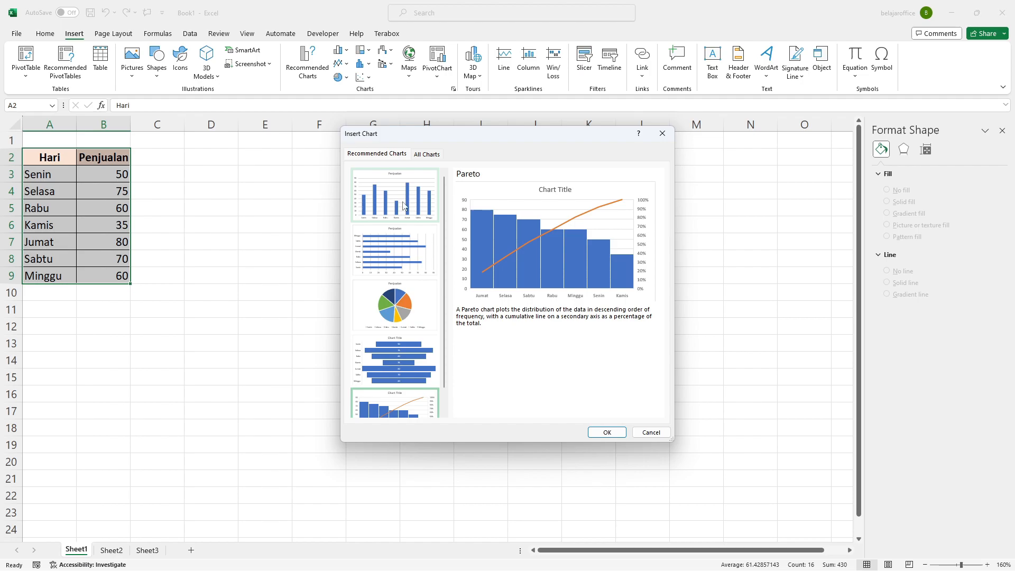
{"action": "left_click", "coordinate": [404, 206]}
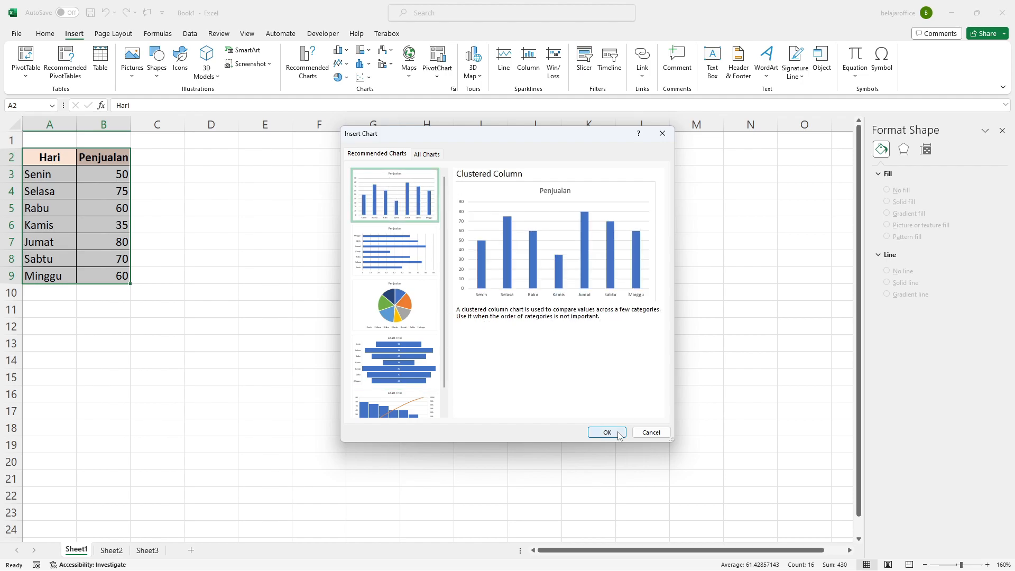
{"action": "left_click", "coordinate": [428, 154]}
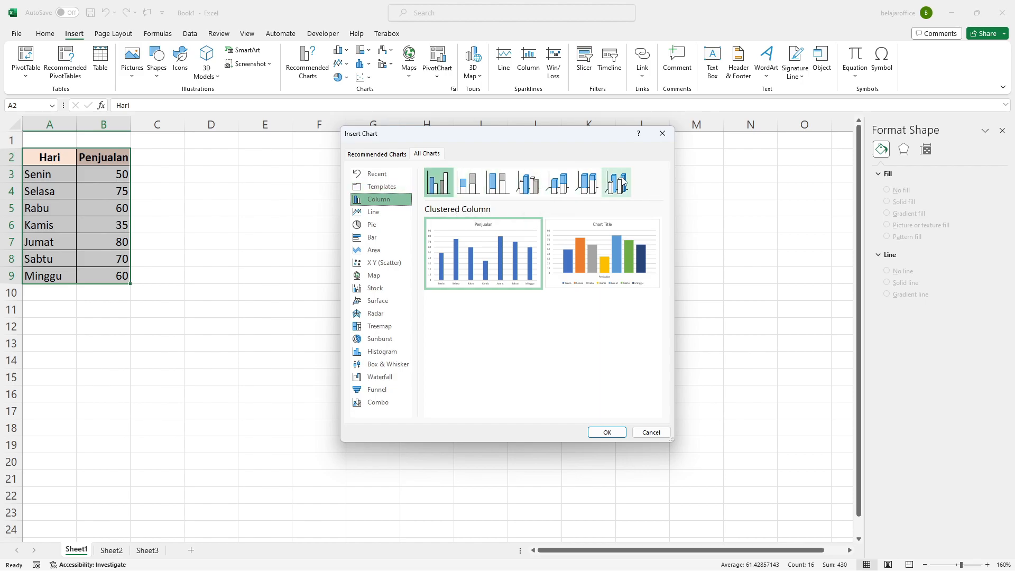
{"action": "left_click", "coordinate": [377, 154]}
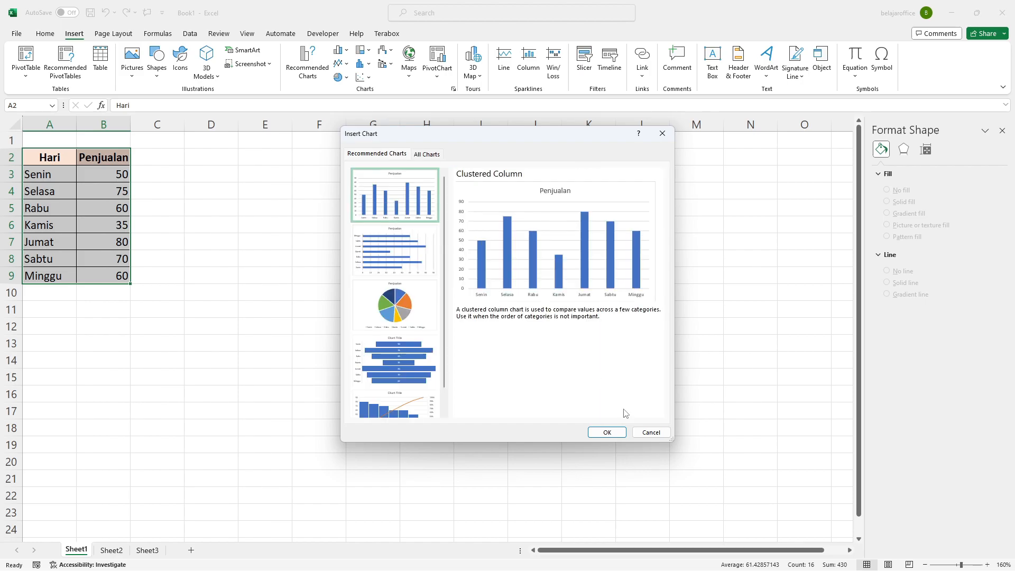
{"action": "left_click", "coordinate": [606, 432]}
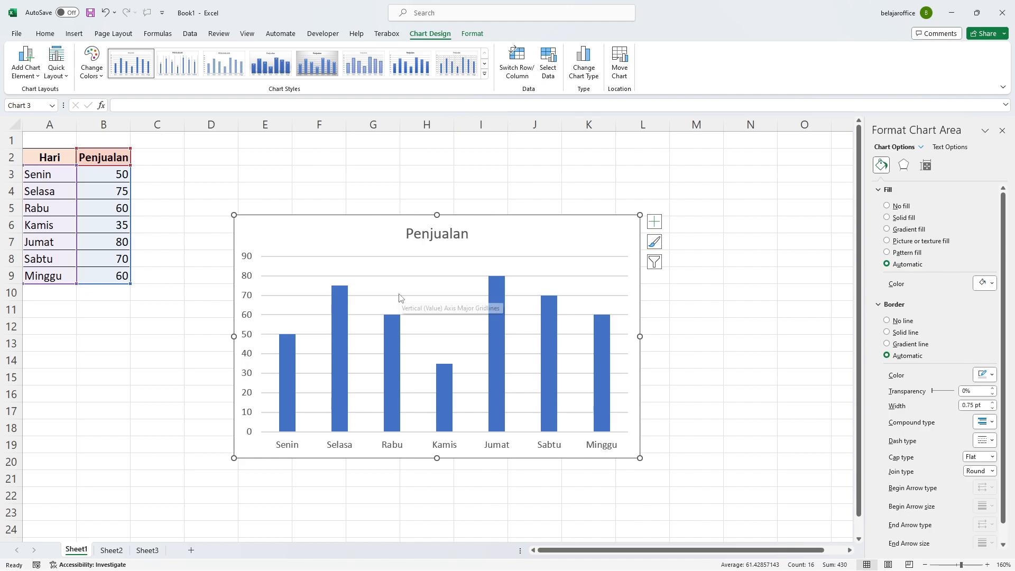
{"action": "left_click", "coordinate": [783, 261]}
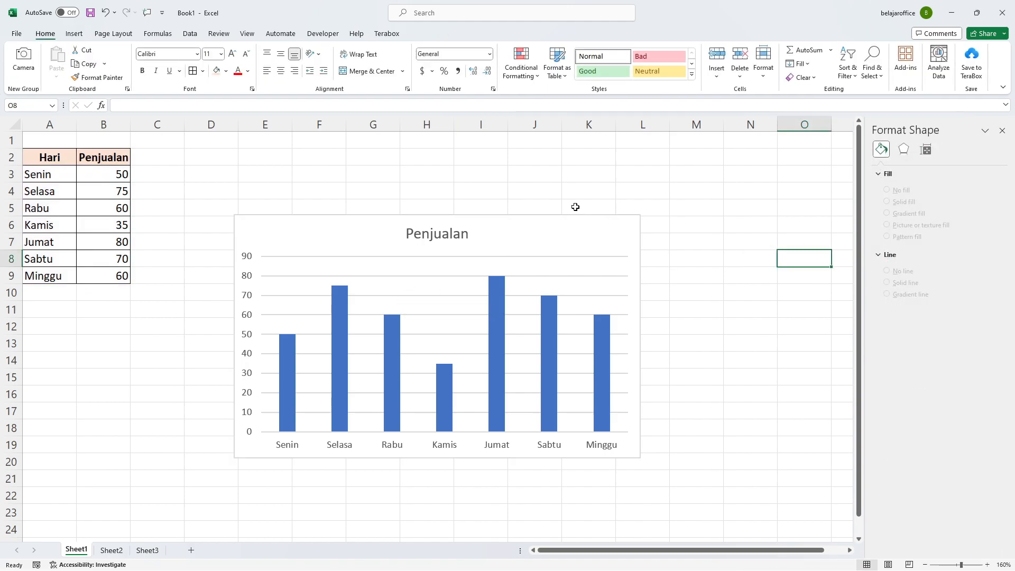
Step: Move the Penjualan chart beside the data table, with its upper edge level with row 2
{"action": "left_click", "coordinate": [482, 226]}
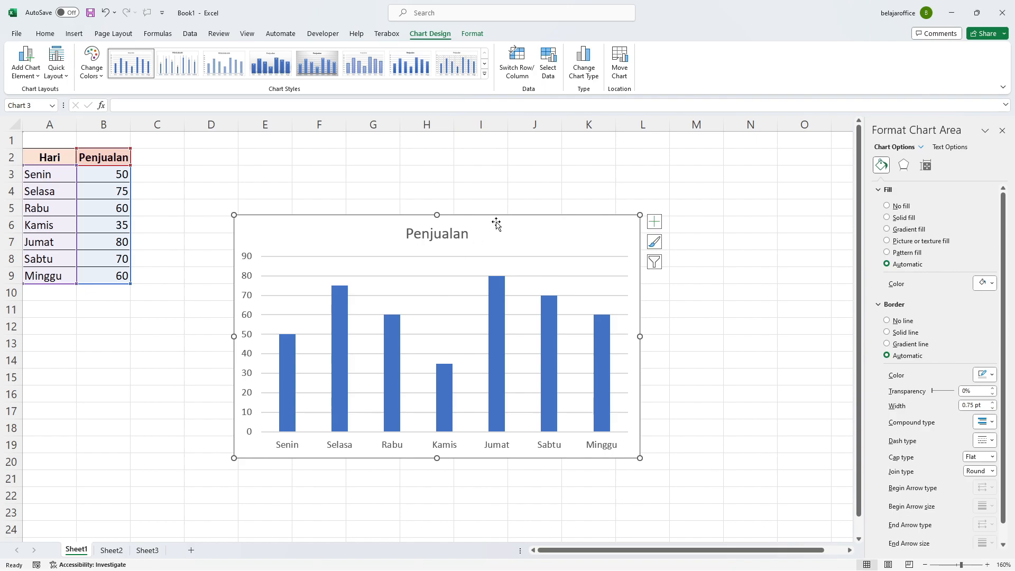
{"action": "left_click_drag", "start_coordinate": [512, 224], "coordinate": [445, 159]}
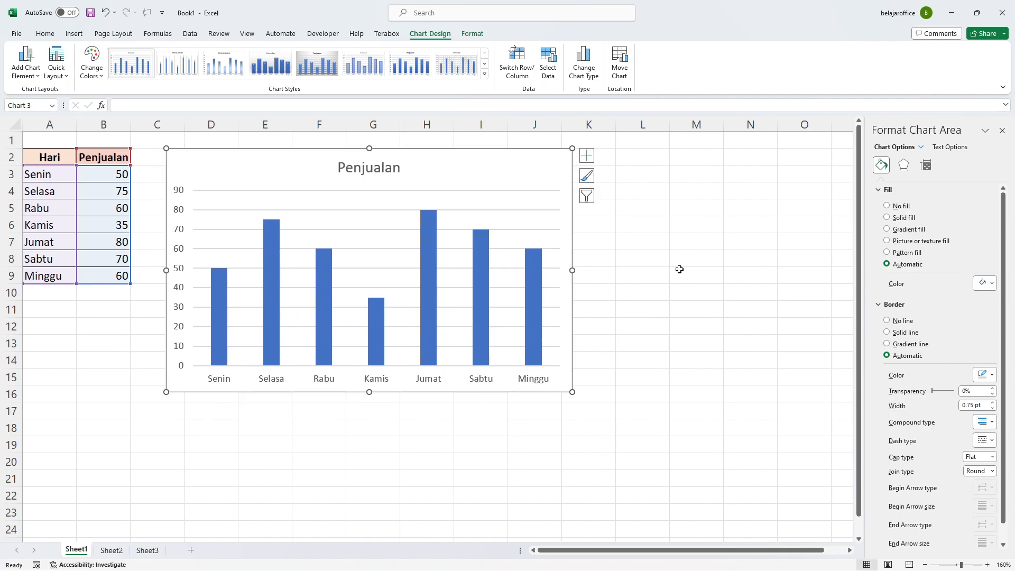
{"action": "left_click", "coordinate": [422, 260]}
{"action": "left_click", "coordinate": [271, 253]}
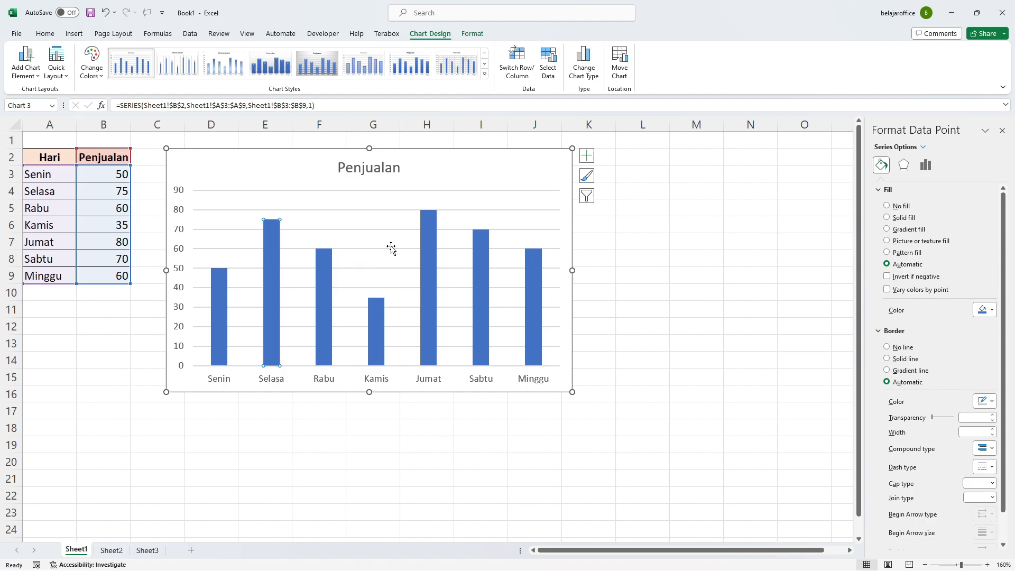
{"action": "left_click", "coordinate": [191, 157]}
{"action": "mouse_move", "coordinate": [520, 157]}
{"action": "left_mouse_down"}
{"action": "mouse_move", "coordinate": [639, 190]}
{"action": "mouse_move", "coordinate": [513, 181]}
{"action": "mouse_move", "coordinate": [530, 156]}
{"action": "left_mouse_up"}
{"action": "key", "text": "Escape"}
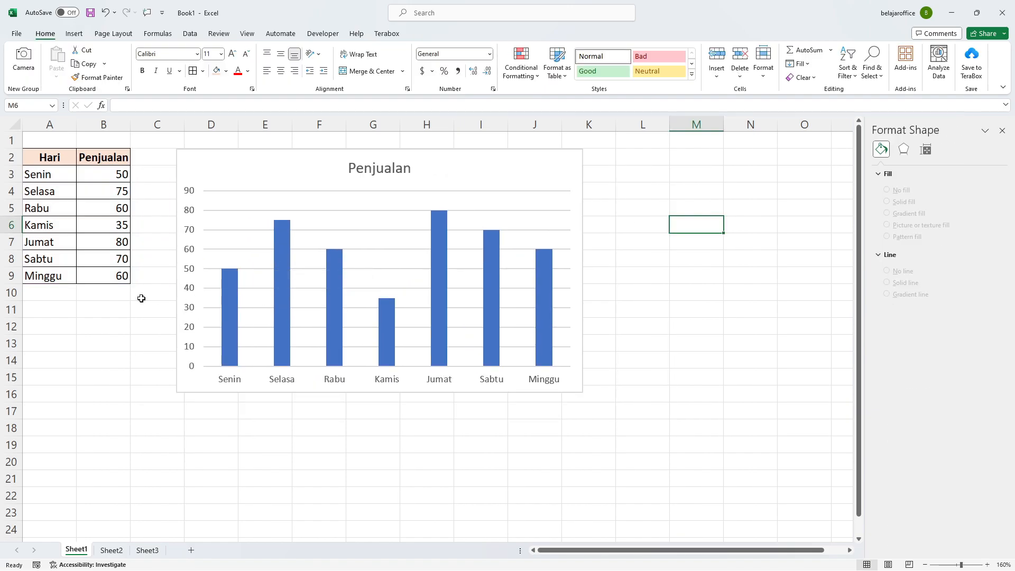
Step: Widen the Penjualan columns by setting the data series gap width to 95%
{"action": "left_click", "coordinate": [439, 287]}
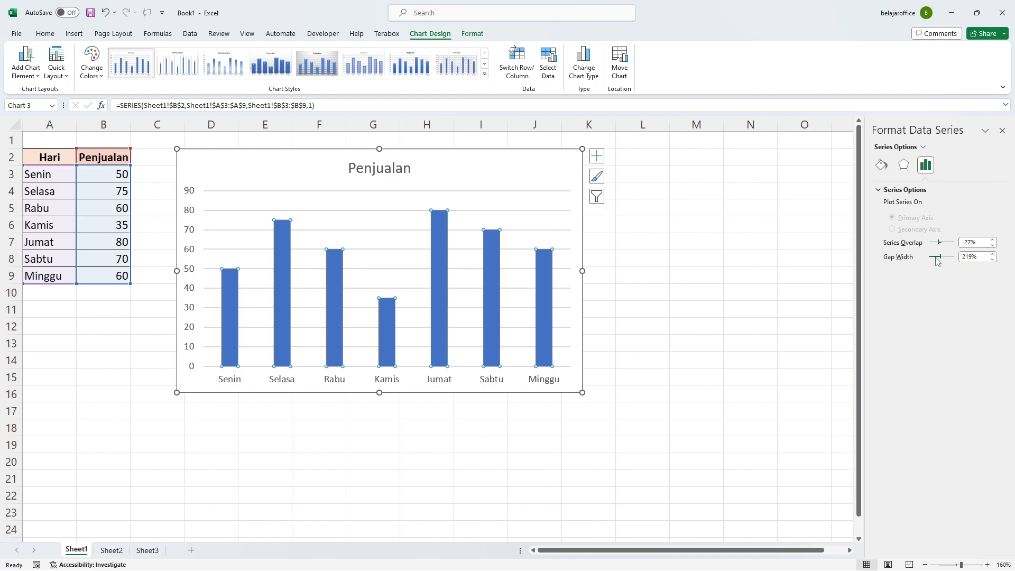
{"action": "mouse_move", "coordinate": [940, 256]}
{"action": "left_mouse_down"}
{"action": "mouse_move", "coordinate": [952, 263]}
{"action": "mouse_move", "coordinate": [932, 257]}
{"action": "left_mouse_up"}
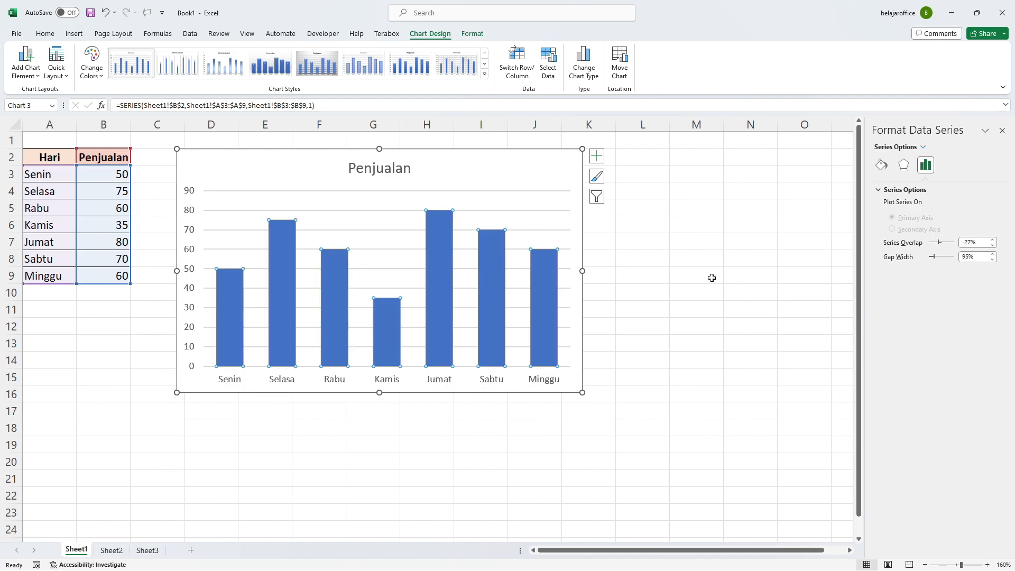
{"action": "left_click", "coordinate": [693, 288]}
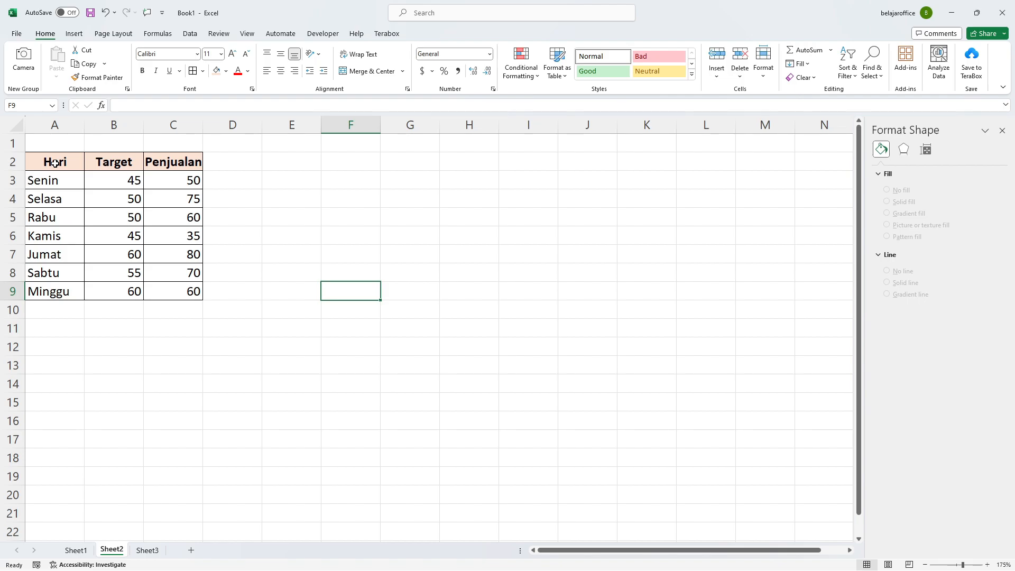
Step: Insert the recommended Clustered Column chart from table A2:C9 on Sheet2 and place it beside the table
{"action": "left_click_drag", "start_coordinate": [53, 162], "coordinate": [45, 292]}
{"action": "left_click_drag", "start_coordinate": [109, 162], "coordinate": [111, 289]}
{"action": "left_click", "coordinate": [105, 185]}
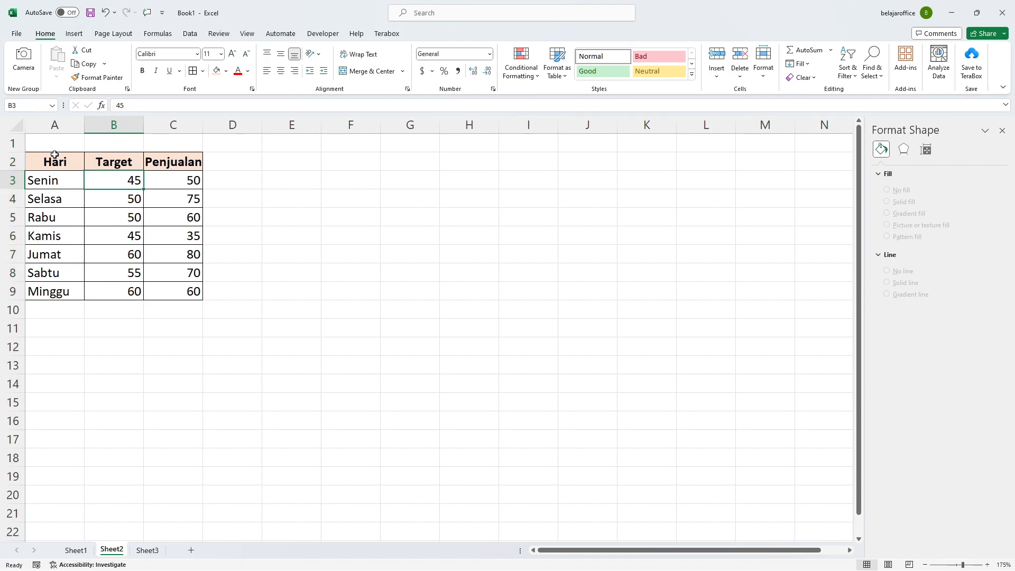
{"action": "left_click_drag", "start_coordinate": [56, 160], "coordinate": [163, 286]}
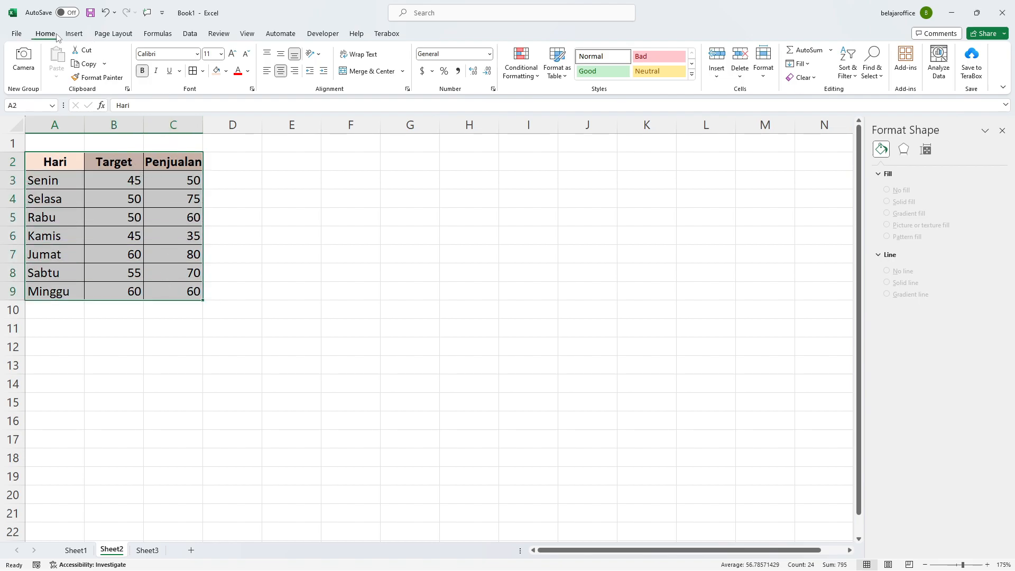
{"action": "left_click", "coordinate": [74, 33]}
{"action": "left_click", "coordinate": [298, 79]}
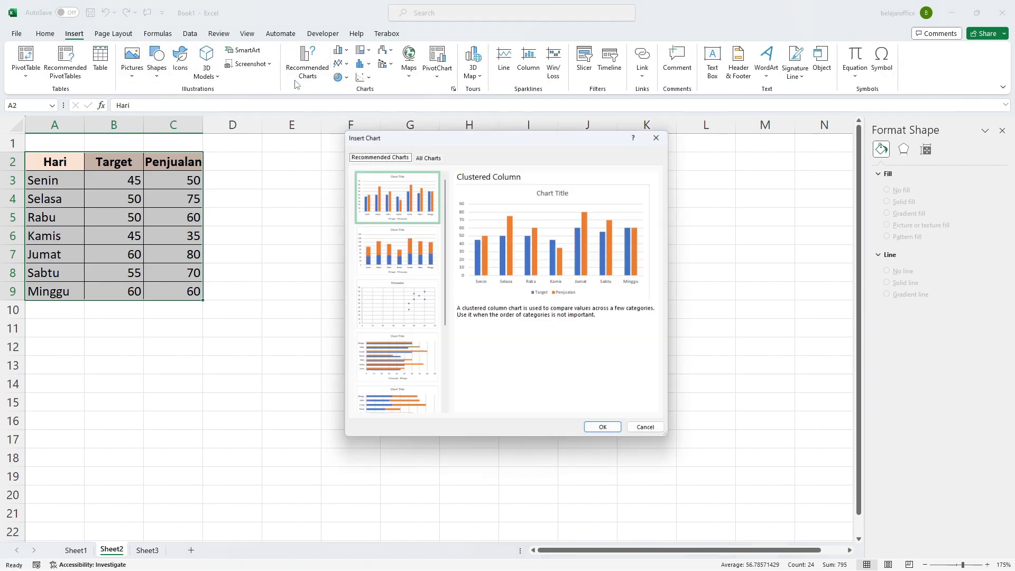
{"action": "left_click", "coordinate": [607, 432]}
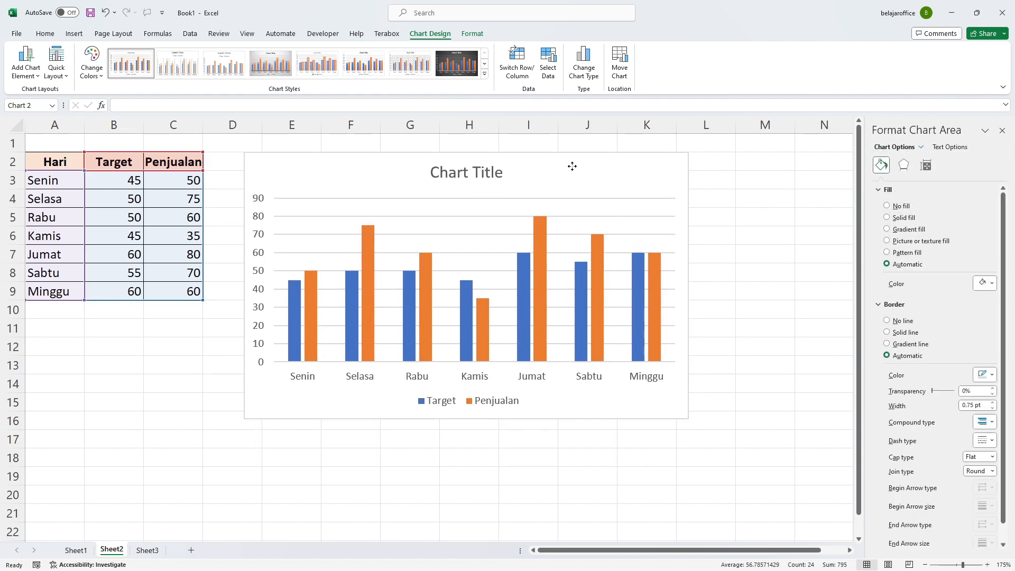
Step: Replace the Target and Penjualan chart's title with "Penjualan Mingguan"
{"action": "left_click", "coordinate": [459, 173]}
{"action": "left_click", "coordinate": [534, 188]}
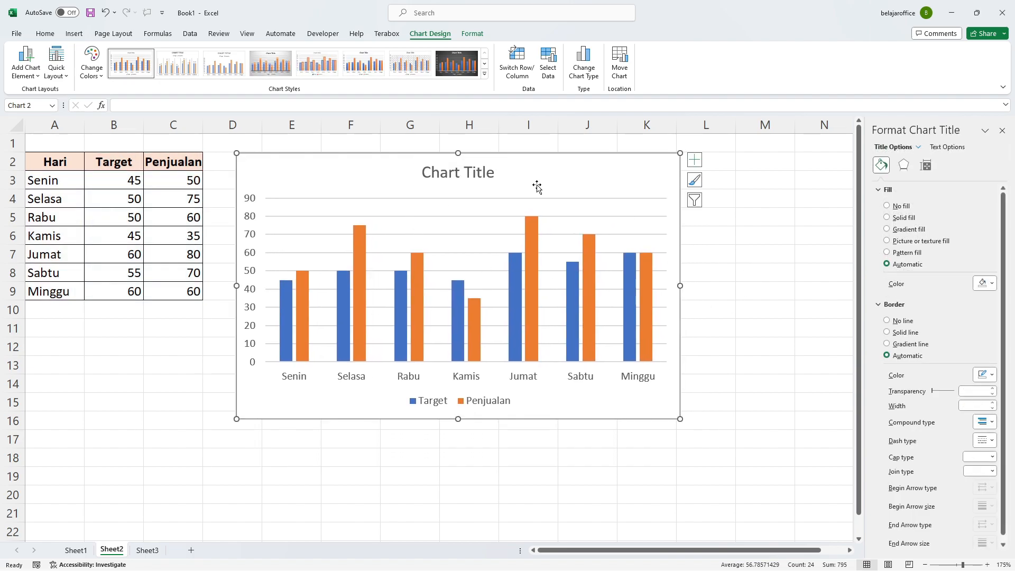
{"action": "left_click", "coordinate": [439, 173]}
{"action": "left_click_drag", "start_coordinate": [422, 169], "coordinate": [499, 174]}
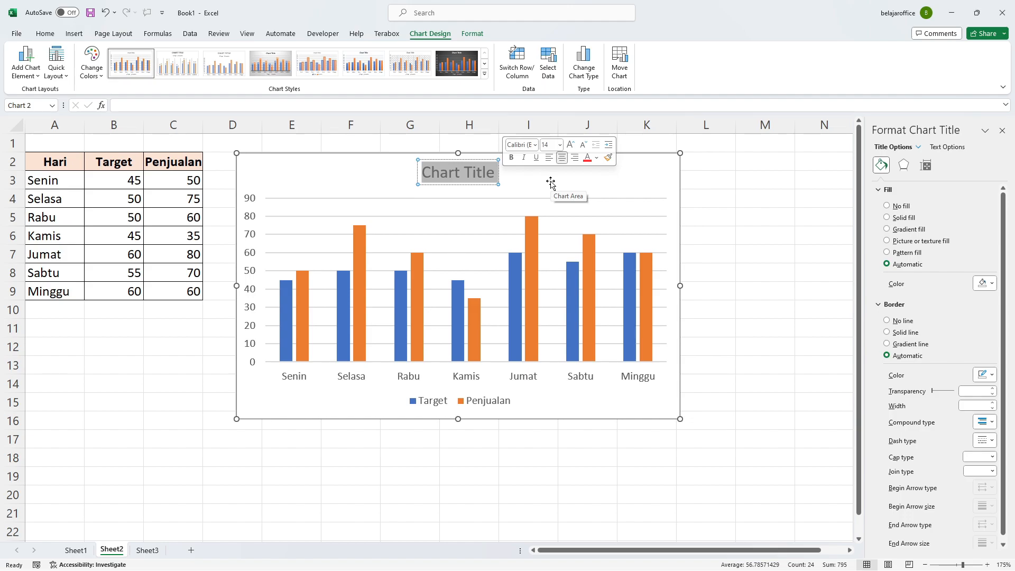
{"action": "type", "text": "Penjualan Mingguan"}
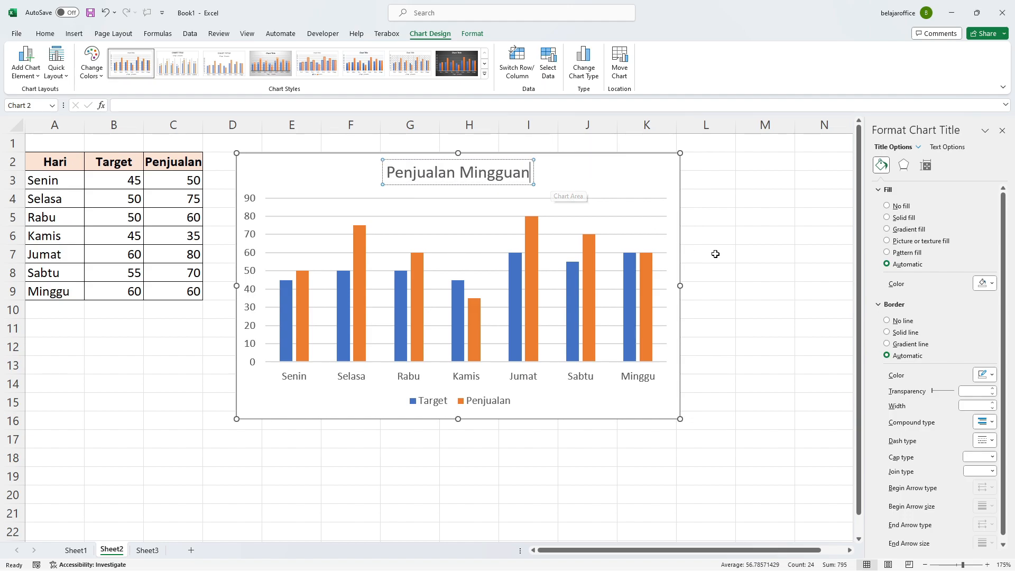
{"action": "left_click", "coordinate": [561, 204]}
{"action": "left_click", "coordinate": [765, 254]}
{"action": "left_click", "coordinate": [464, 170]}
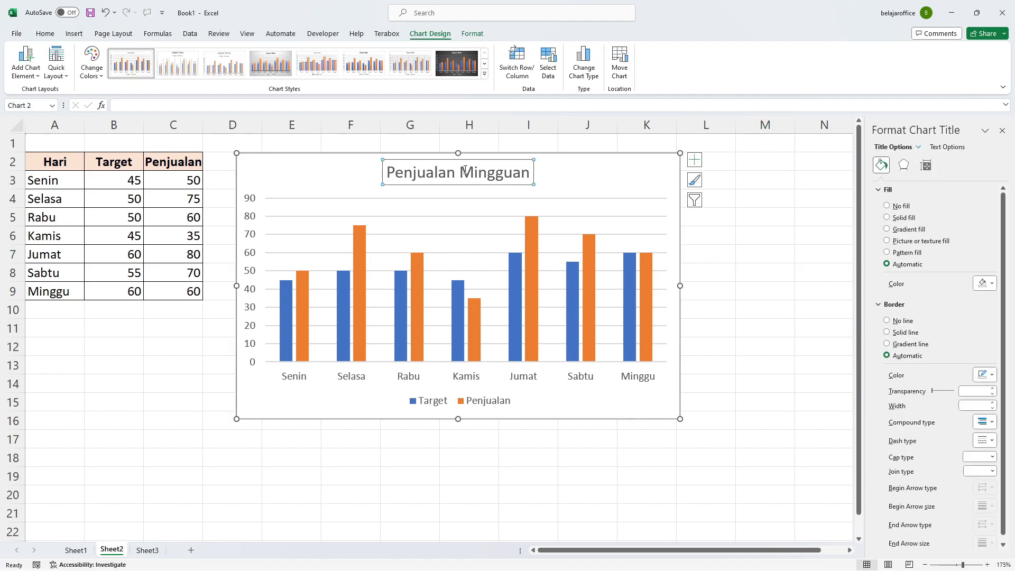
Step: Delete the "Penjualan Mingguan" title from the chart on Sheet2, undoing and redoing the deletion once
{"action": "left_click", "coordinate": [324, 177]}
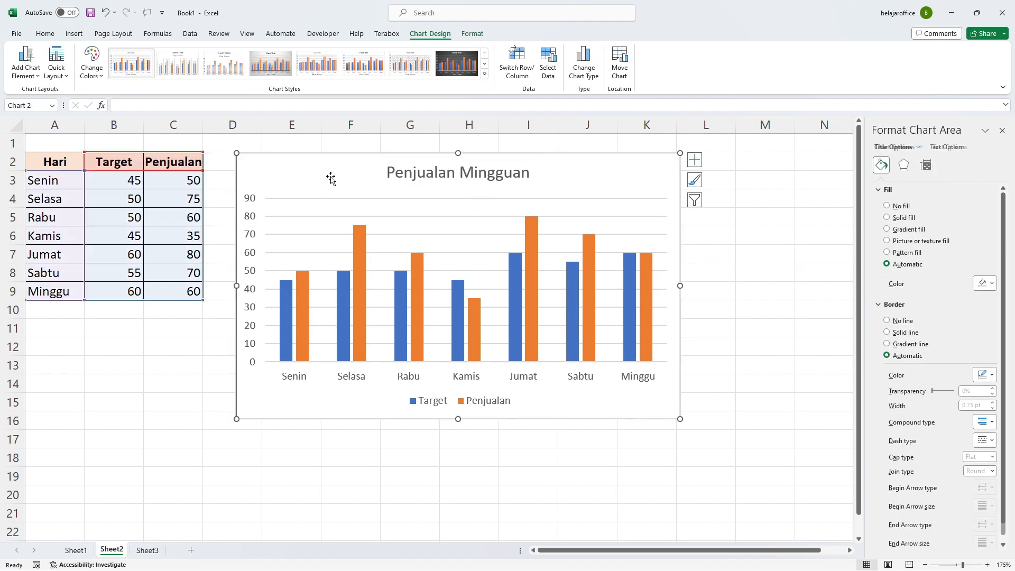
{"action": "left_click", "coordinate": [471, 176]}
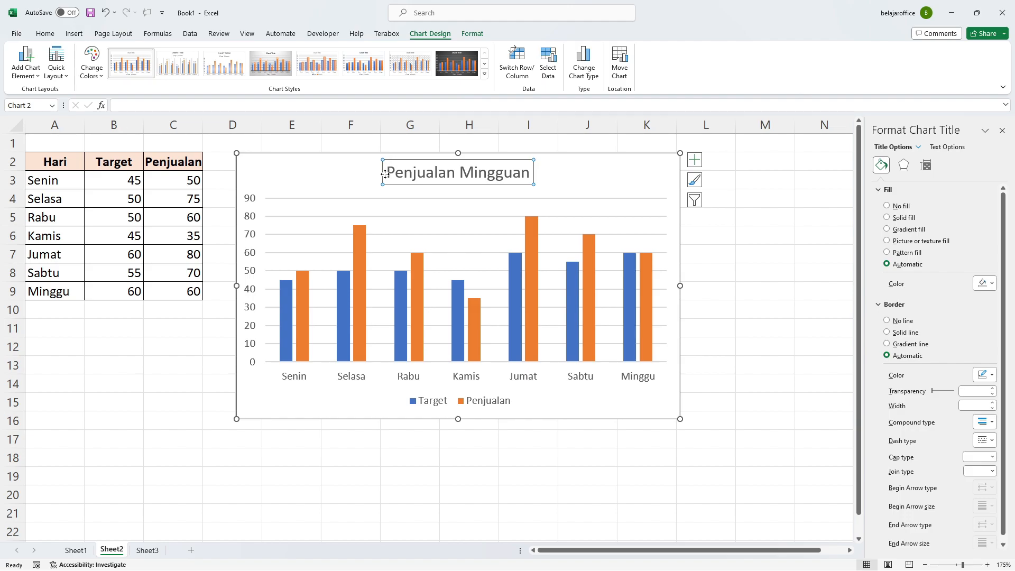
{"action": "right_click", "coordinate": [530, 164]}
{"action": "left_click", "coordinate": [556, 184]}
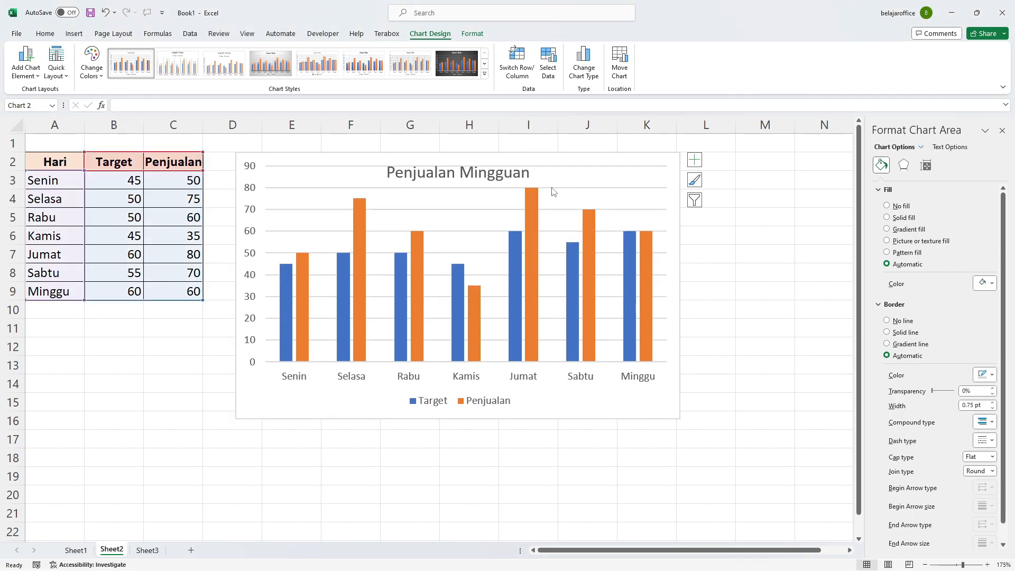
{"action": "key", "text": "ctrl+z"}
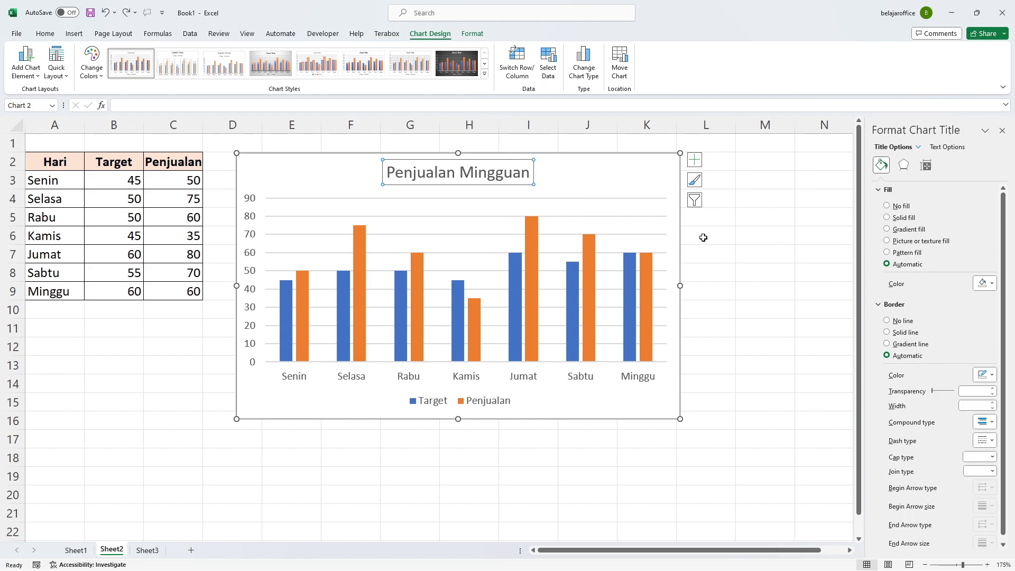
{"action": "key", "text": "ctrl+y"}
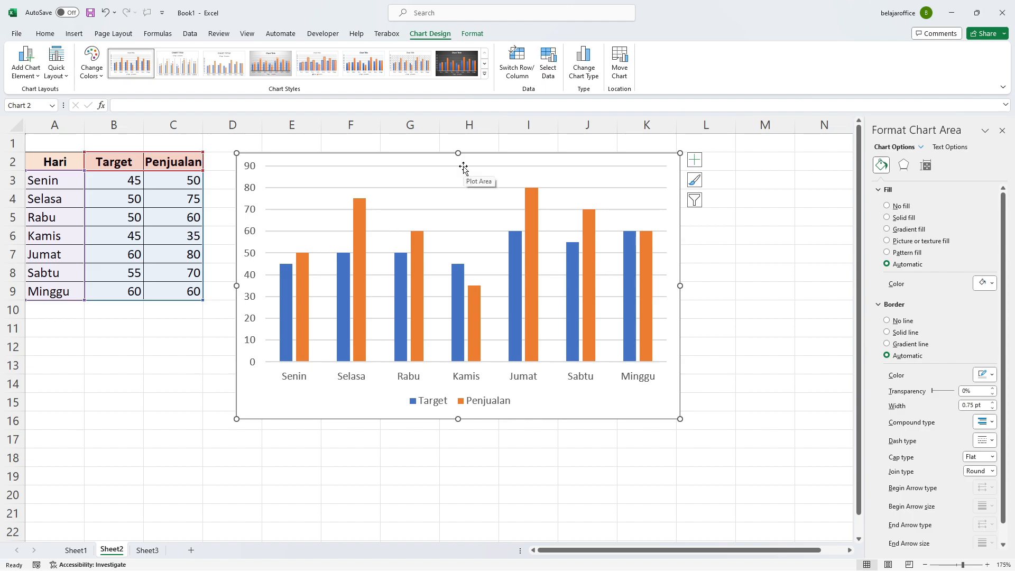
Step: Try axis titles and a centered overlay title on the chart, leaving only a chart title placed above the chart
{"action": "left_click", "coordinate": [694, 161]}
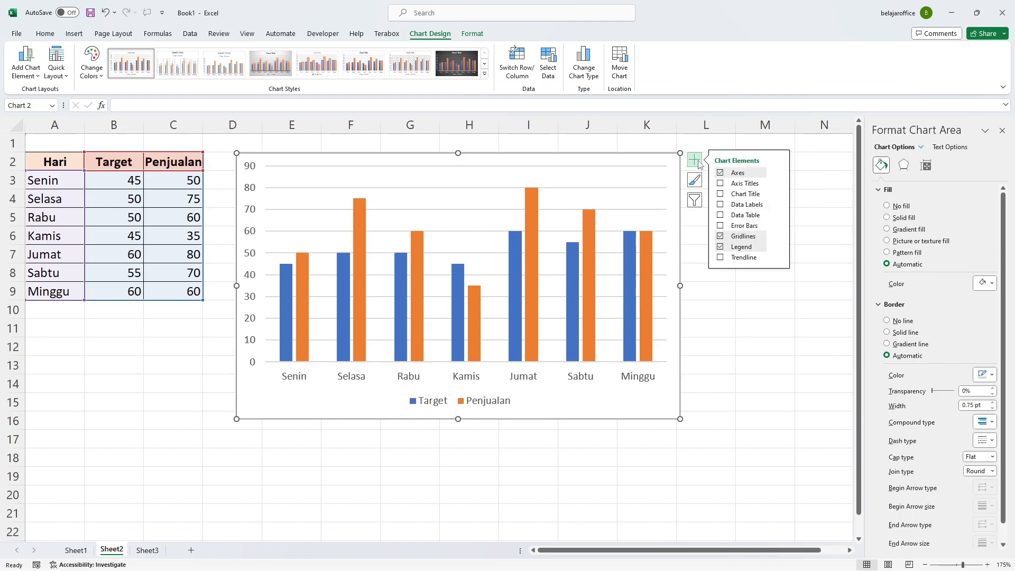
{"action": "left_click", "coordinate": [721, 183]}
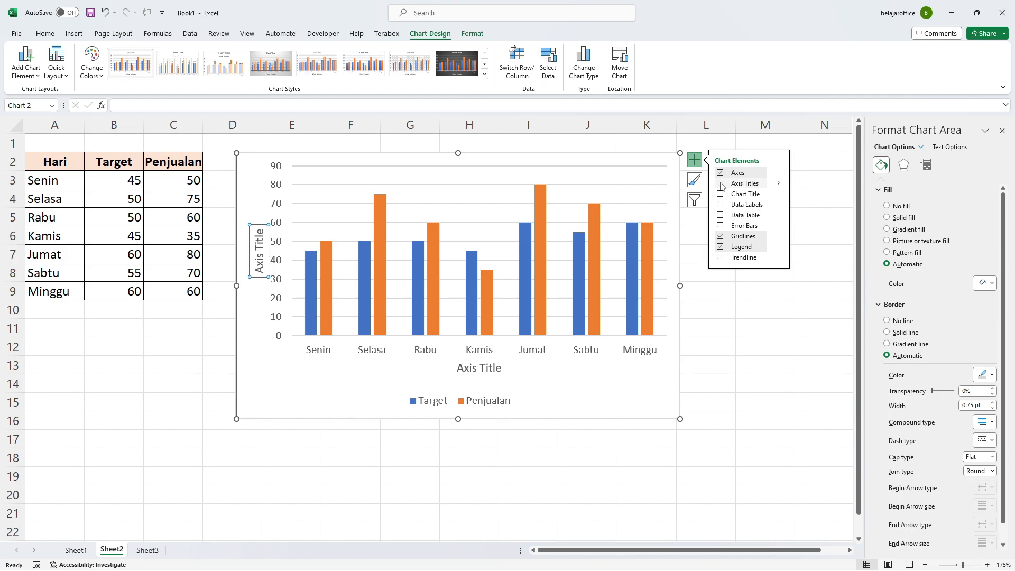
{"action": "left_click", "coordinate": [721, 194]}
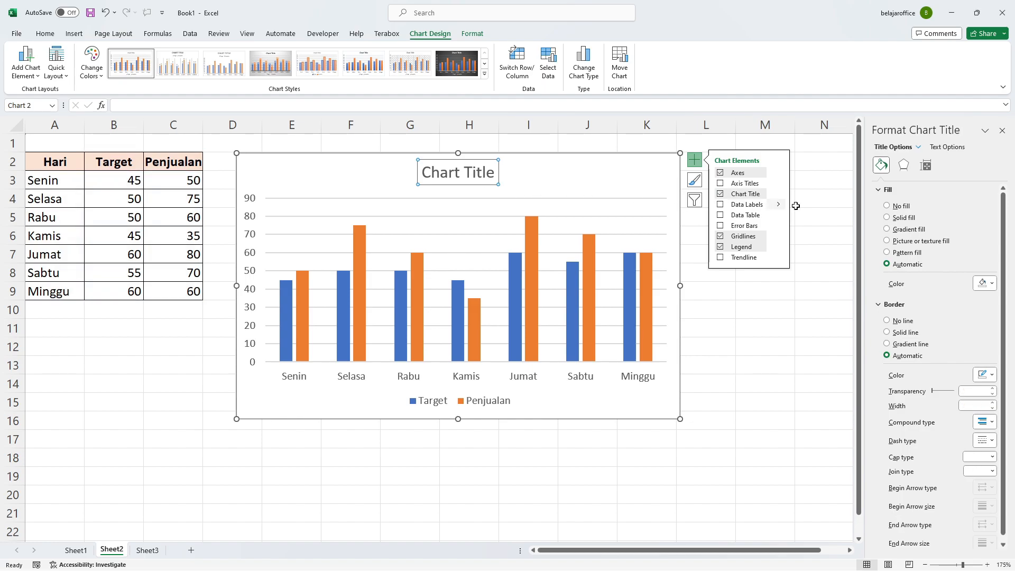
{"action": "left_click", "coordinate": [780, 195]}
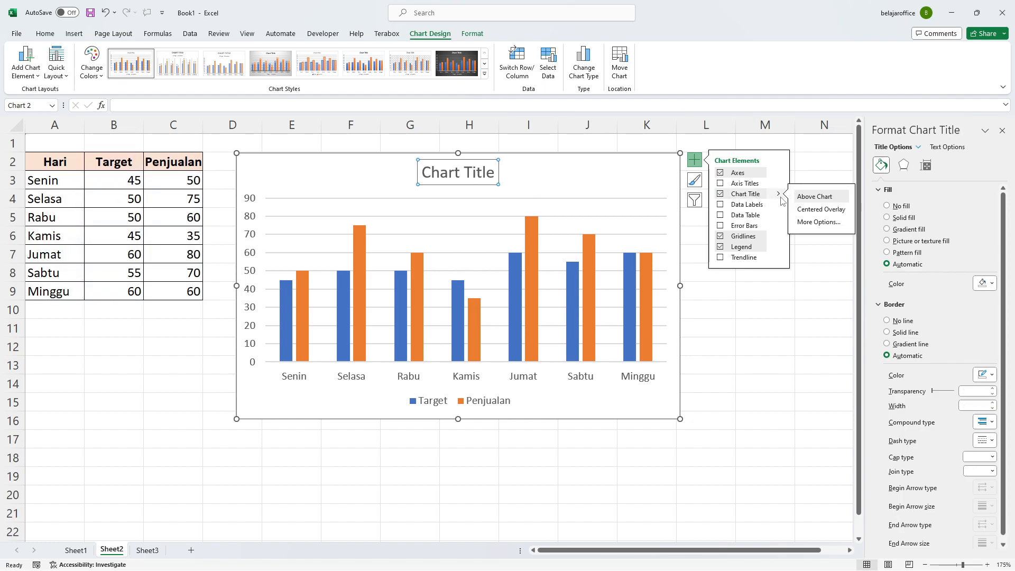
{"action": "left_click", "coordinate": [815, 210]}
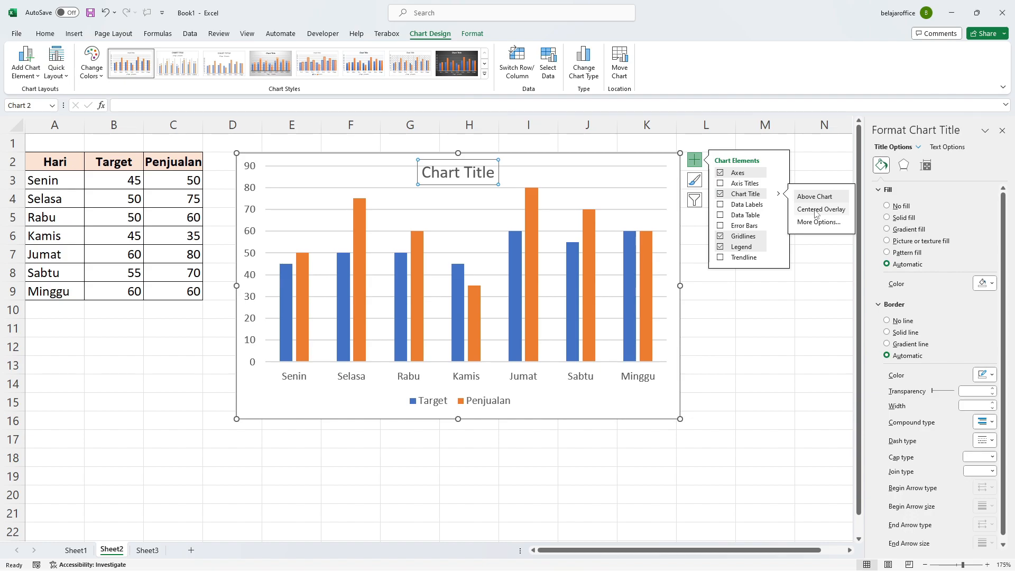
{"action": "left_click", "coordinate": [817, 197]}
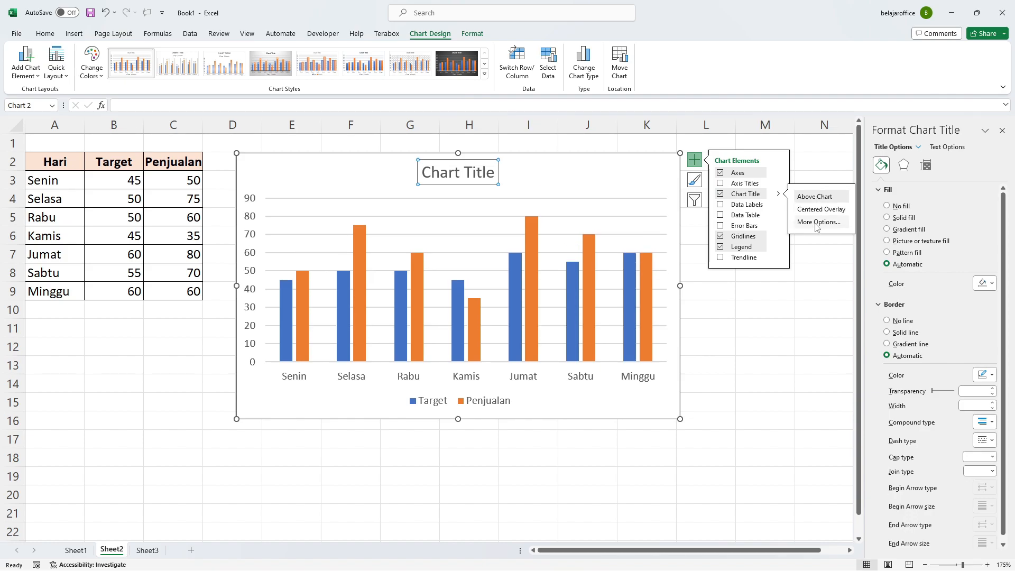
Step: Move the chart title slightly left of the chart's centre and shift the whole chart down to about the upper edge of row 4
{"action": "left_click_drag", "start_coordinate": [501, 173], "coordinate": [482, 210]}
{"action": "left_click", "coordinate": [494, 207]}
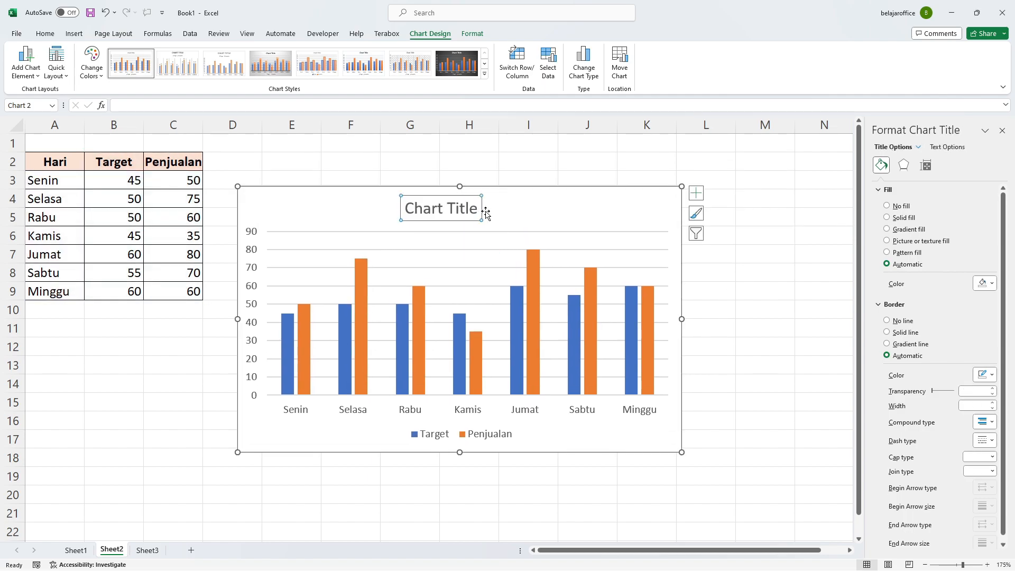
Step: Try data labels on the chart's Target and Penjualan columns and remove them again
{"action": "left_click", "coordinate": [695, 192]}
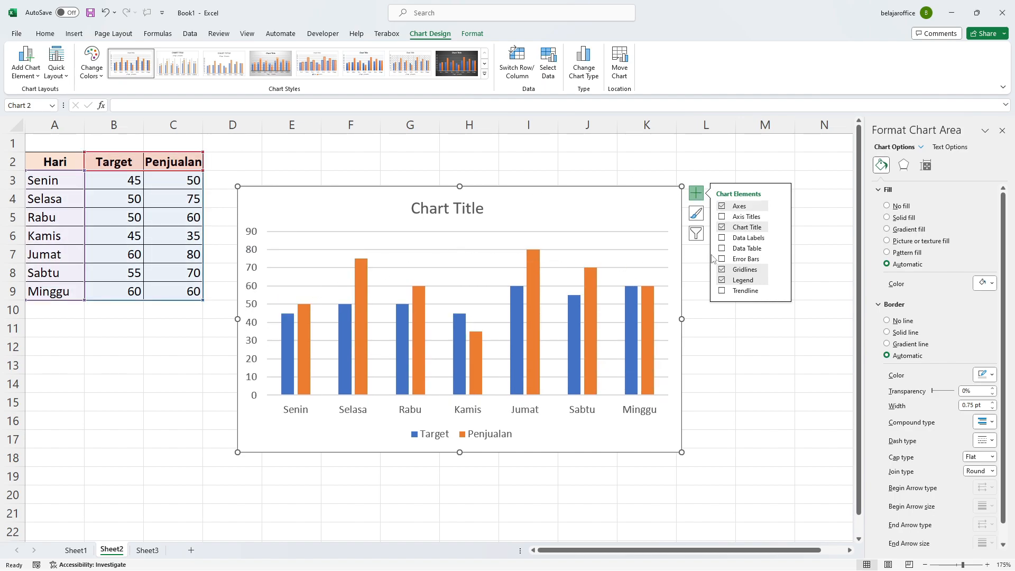
{"action": "left_click", "coordinate": [721, 238]}
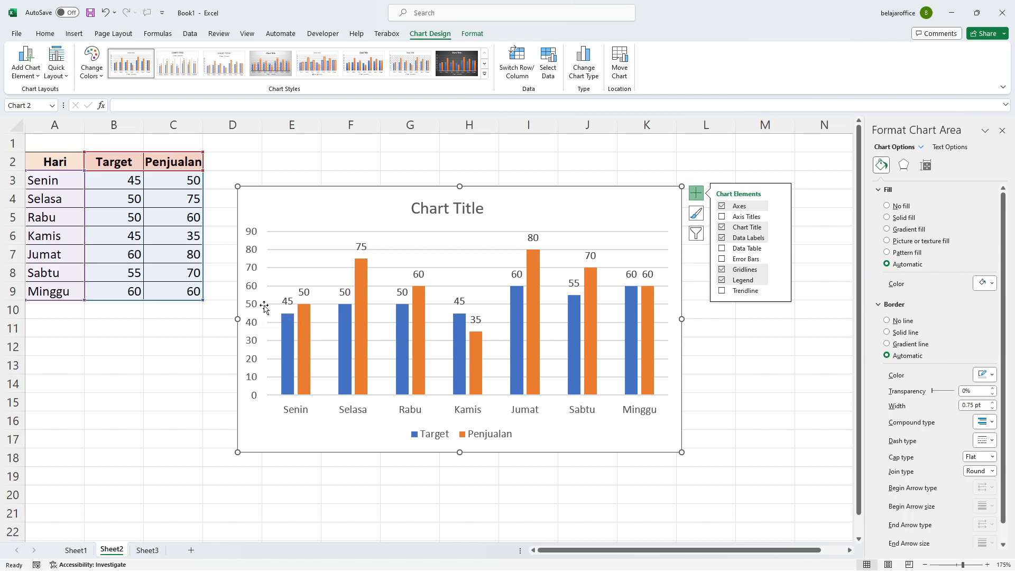
{"action": "mouse_move", "coordinate": [311, 310]}
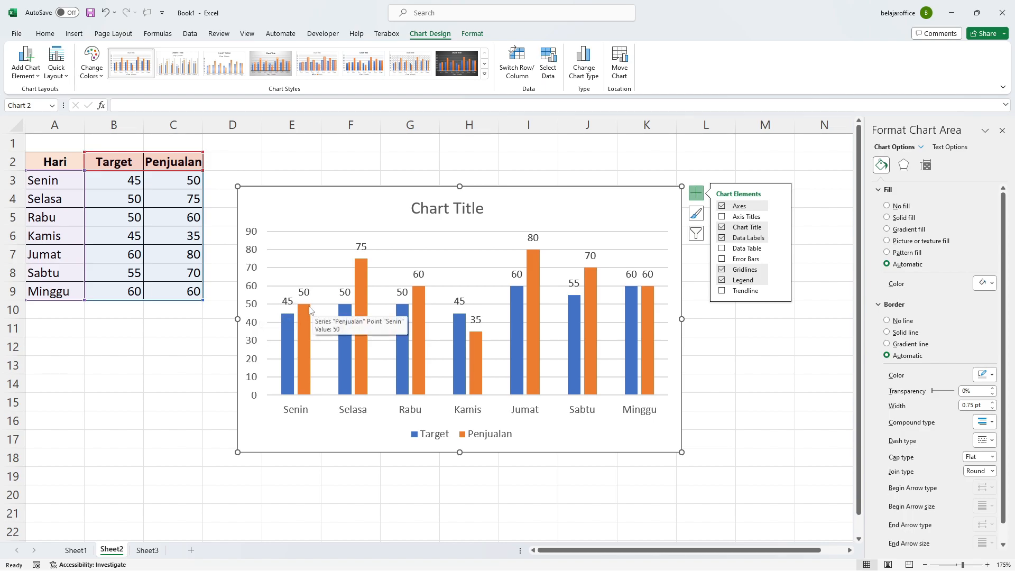
{"action": "left_click", "coordinate": [722, 238]}
Step: Try a data table beneath the chart's columns and remove it, leaving error bars off as well
{"action": "left_click", "coordinate": [722, 248]}
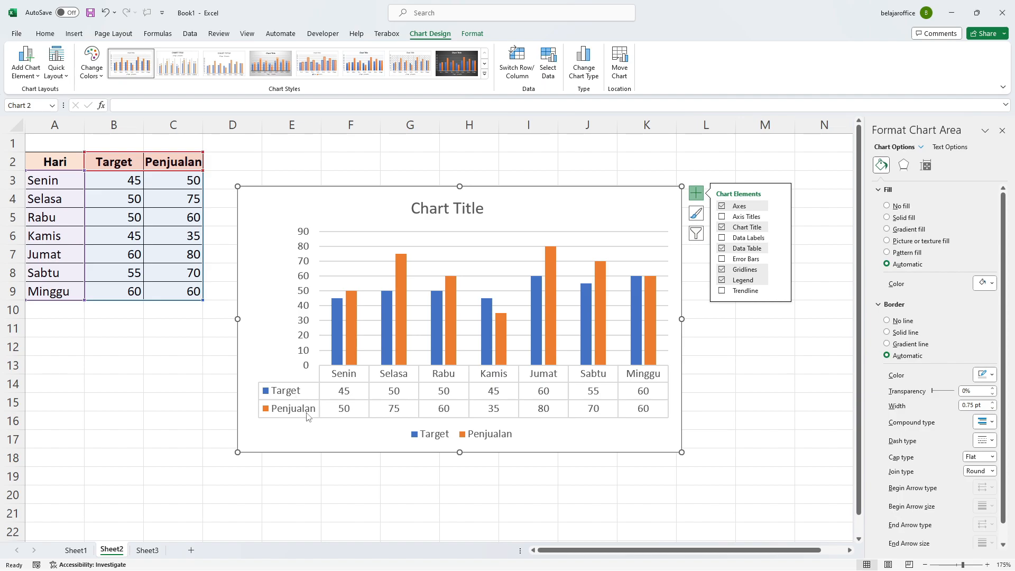
{"action": "left_click", "coordinate": [721, 248]}
{"action": "left_click", "coordinate": [723, 259]}
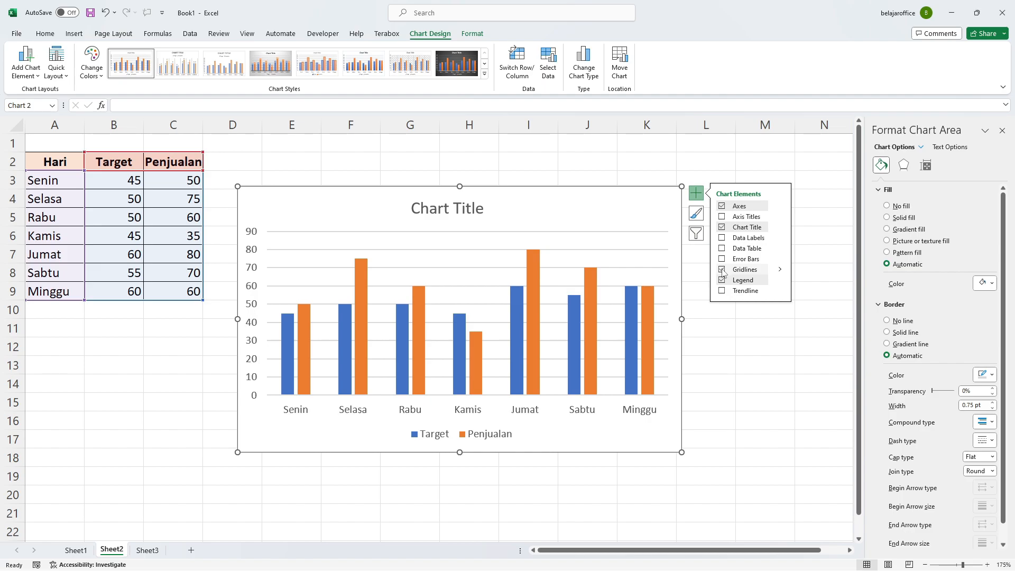
Step: Turn the chart's gridlines off and on again, and re-add the legend so it sits beside the columns
{"action": "left_click", "coordinate": [722, 270]}
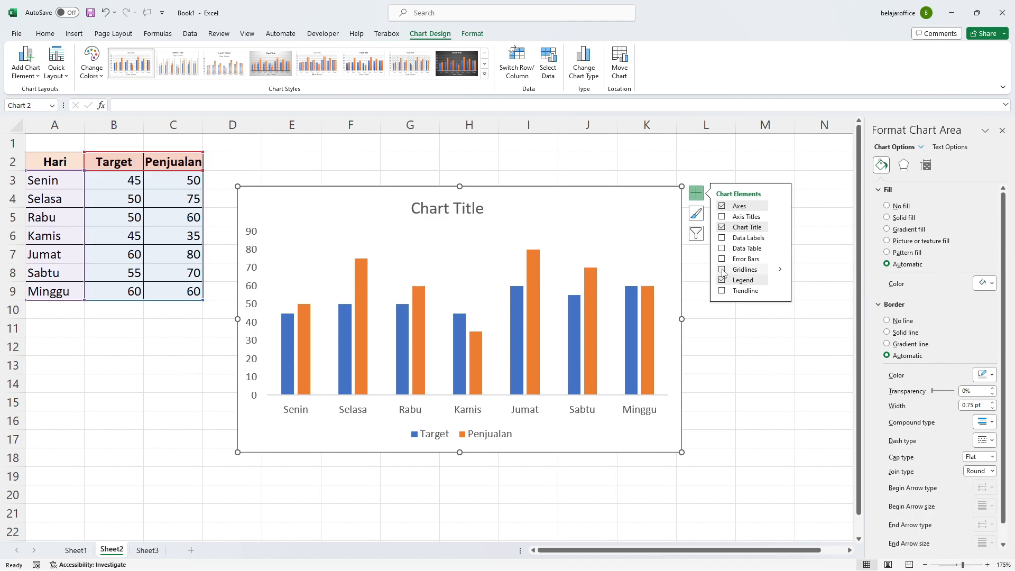
{"action": "left_click", "coordinate": [722, 270]}
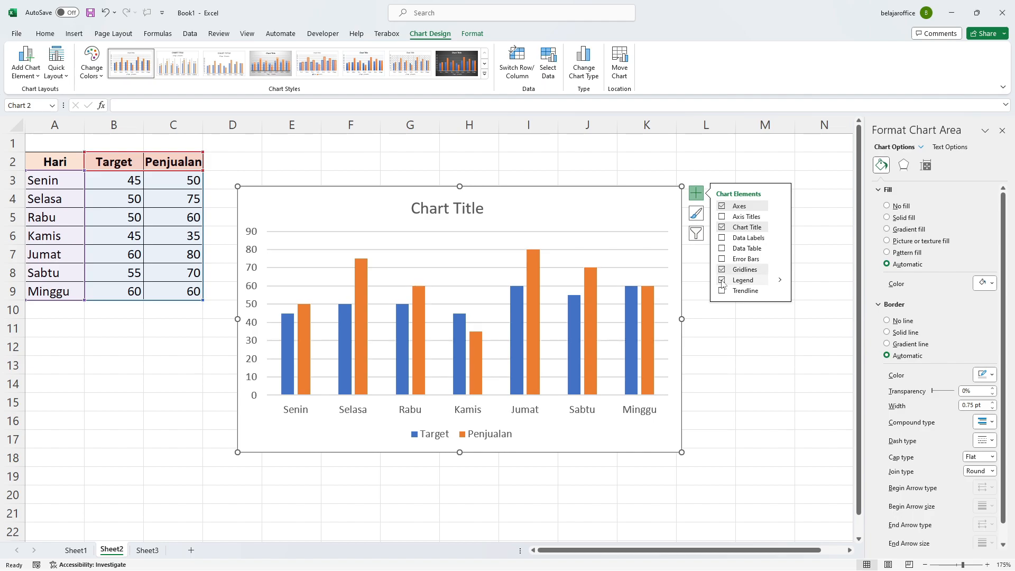
{"action": "left_click", "coordinate": [722, 284]}
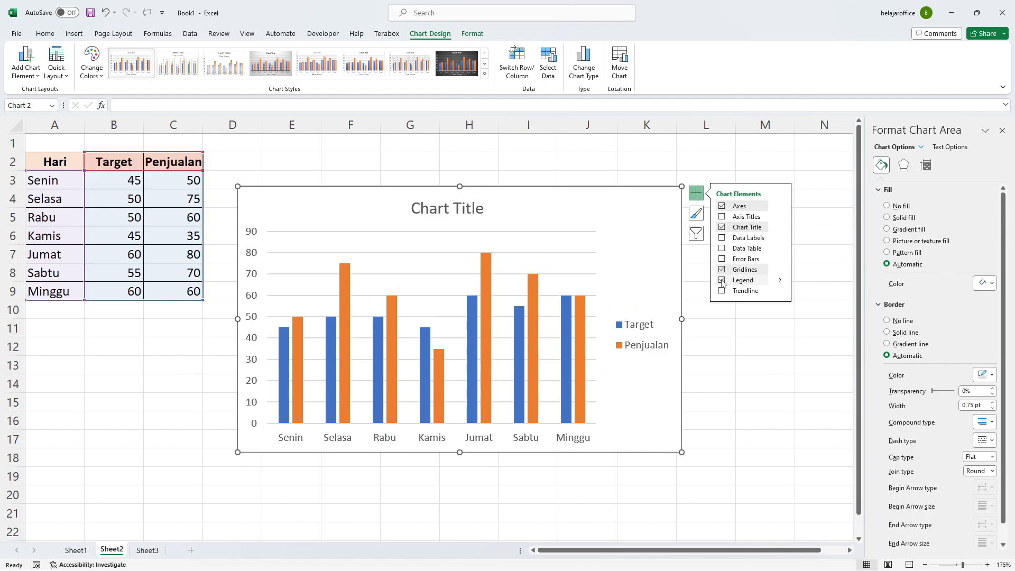
{"action": "left_click", "coordinate": [708, 328]}
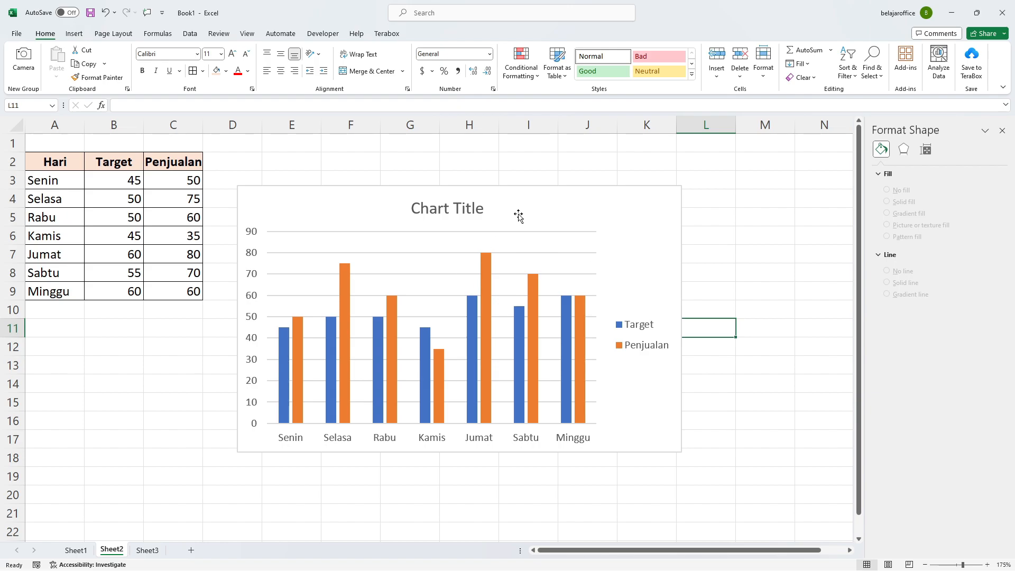
Step: Apply the dark-background chart style with gradient-filled columns to the Target and Penjualan chart
{"action": "left_click", "coordinate": [535, 251]}
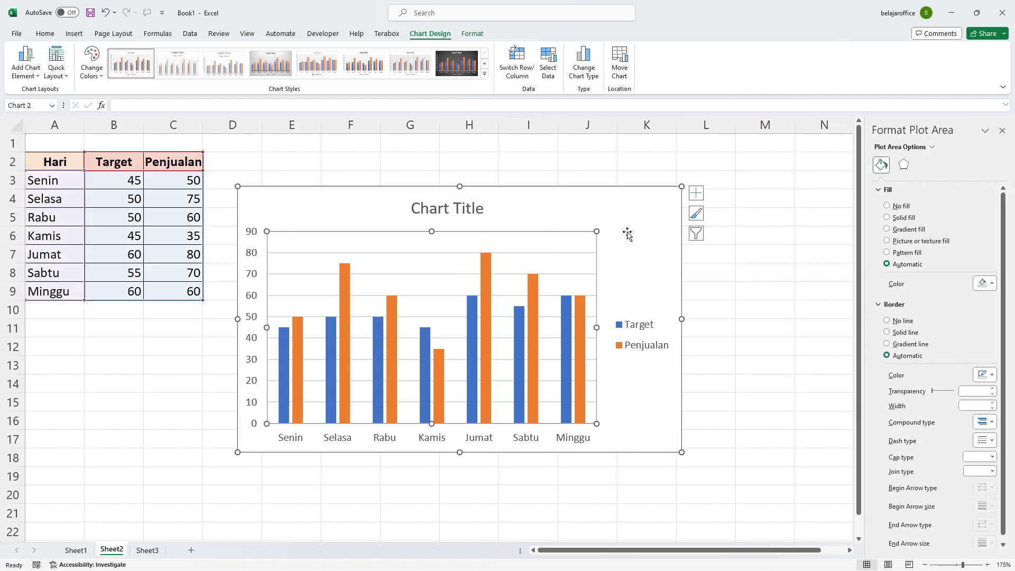
{"action": "left_click", "coordinate": [638, 209]}
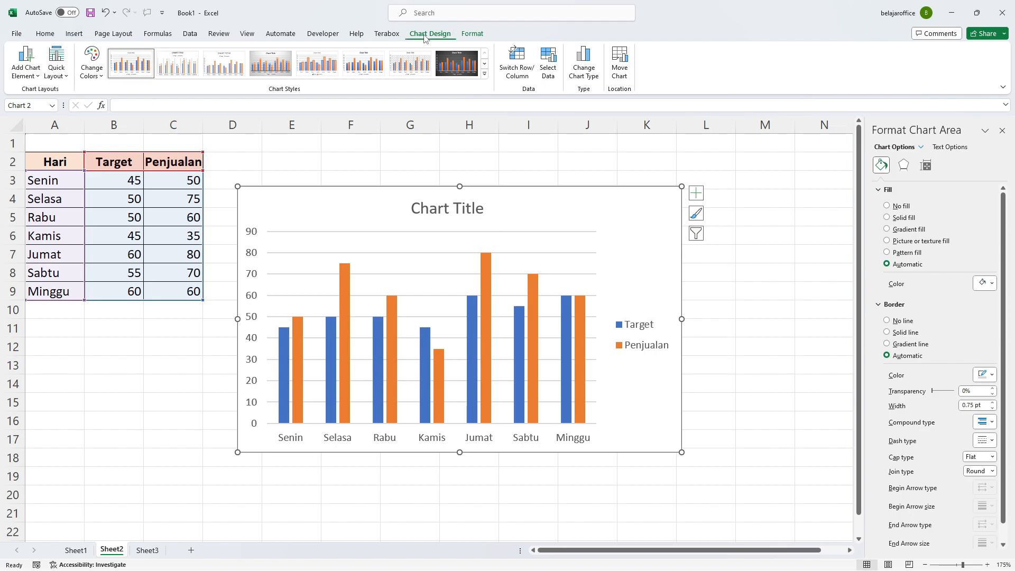
{"action": "left_click", "coordinate": [485, 63]}
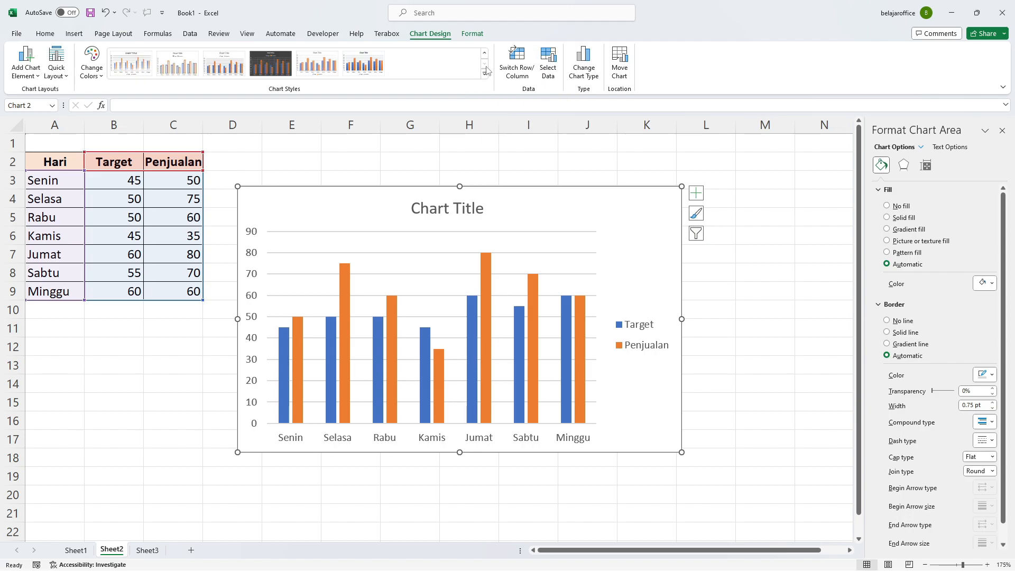
{"action": "left_click", "coordinate": [485, 53]}
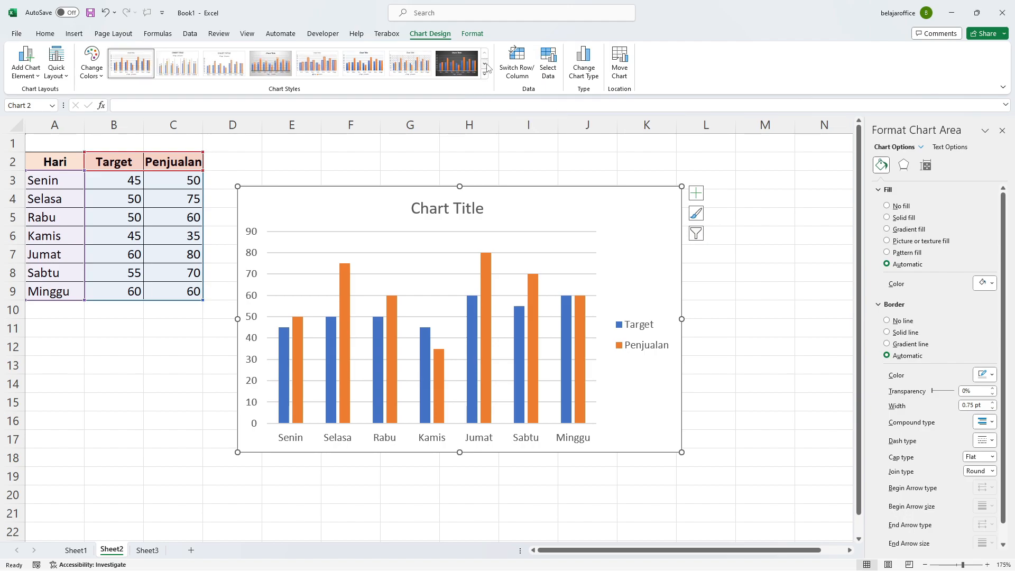
{"action": "left_click", "coordinate": [485, 63]}
{"action": "left_click", "coordinate": [486, 78]}
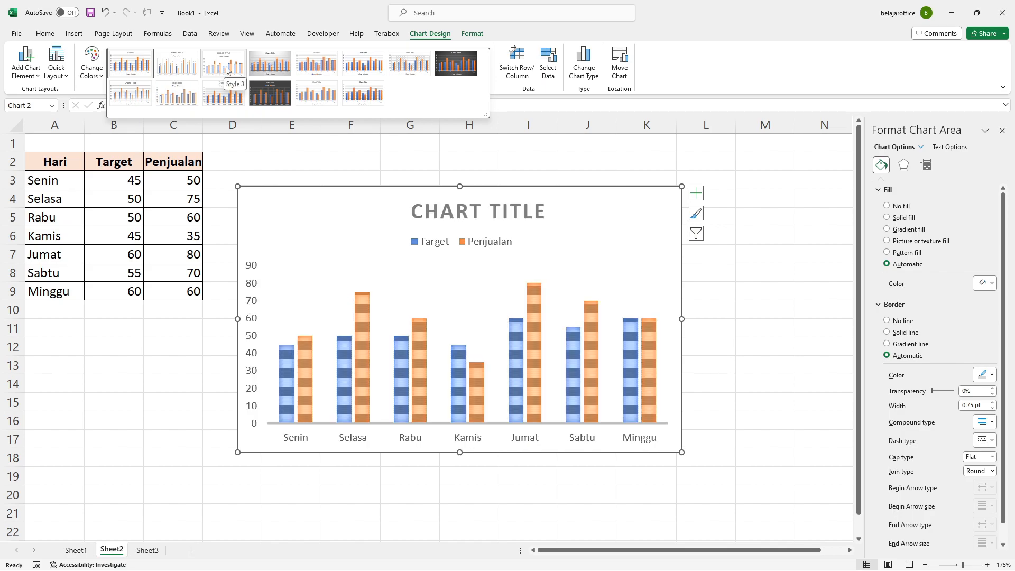
{"action": "left_click", "coordinate": [444, 70]}
{"action": "left_click", "coordinate": [649, 236]}
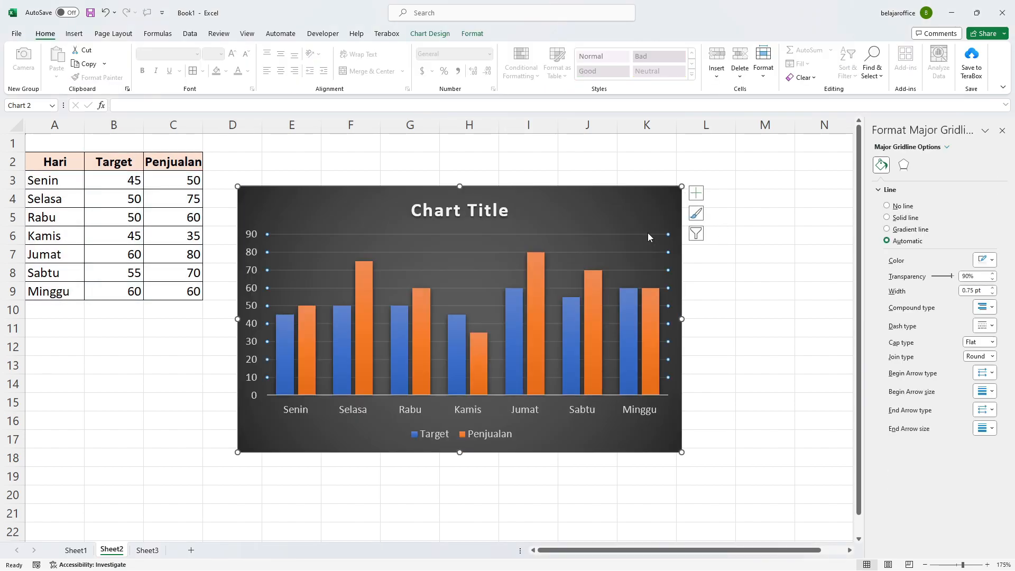
Step: Try No fill, Automatic and a light orange theme colour for the chart area's fill, and undo the colour change
{"action": "left_click", "coordinate": [650, 204]}
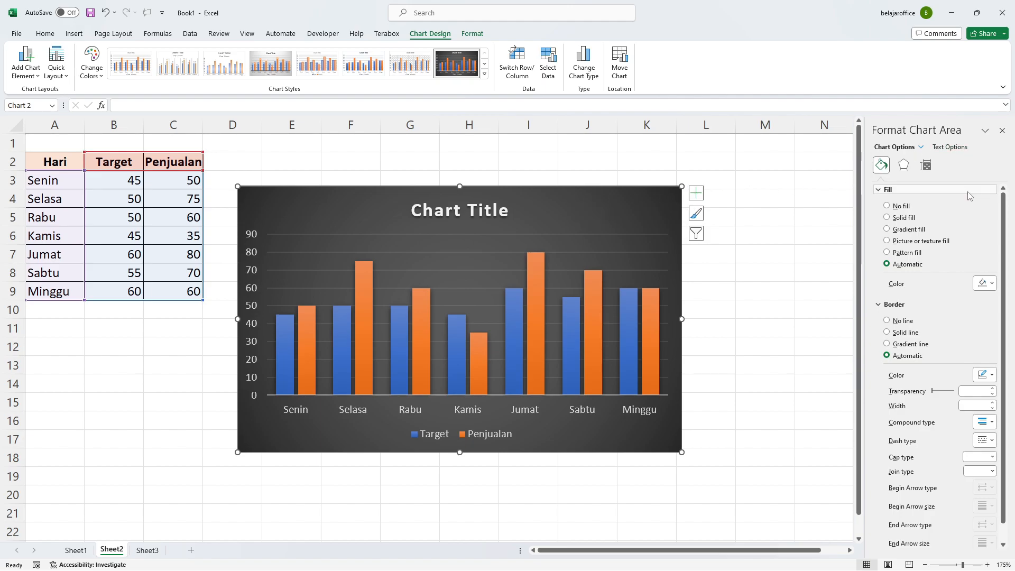
{"action": "left_click", "coordinate": [887, 207]}
{"action": "left_click", "coordinate": [887, 264]}
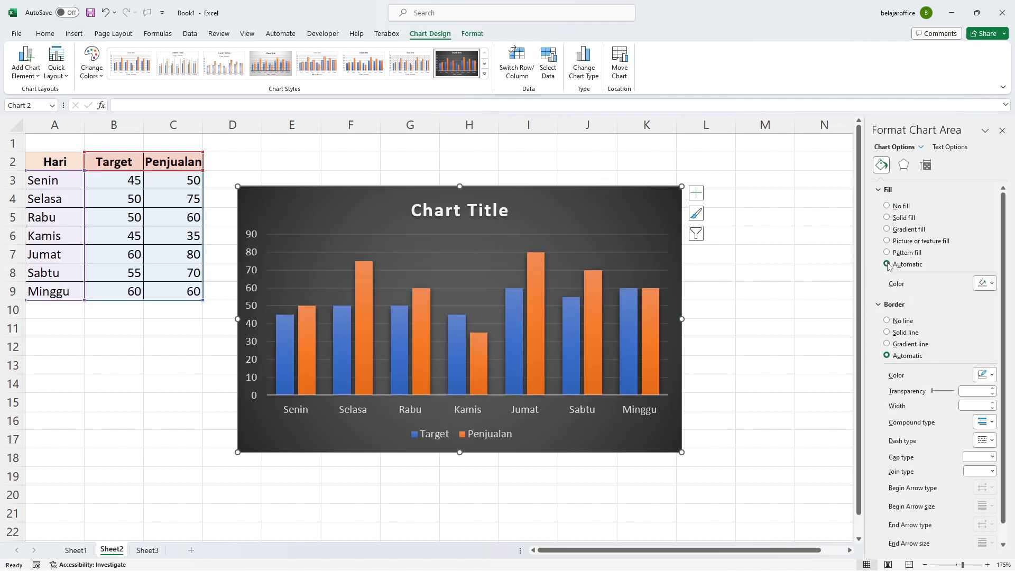
{"action": "left_click", "coordinate": [990, 284]}
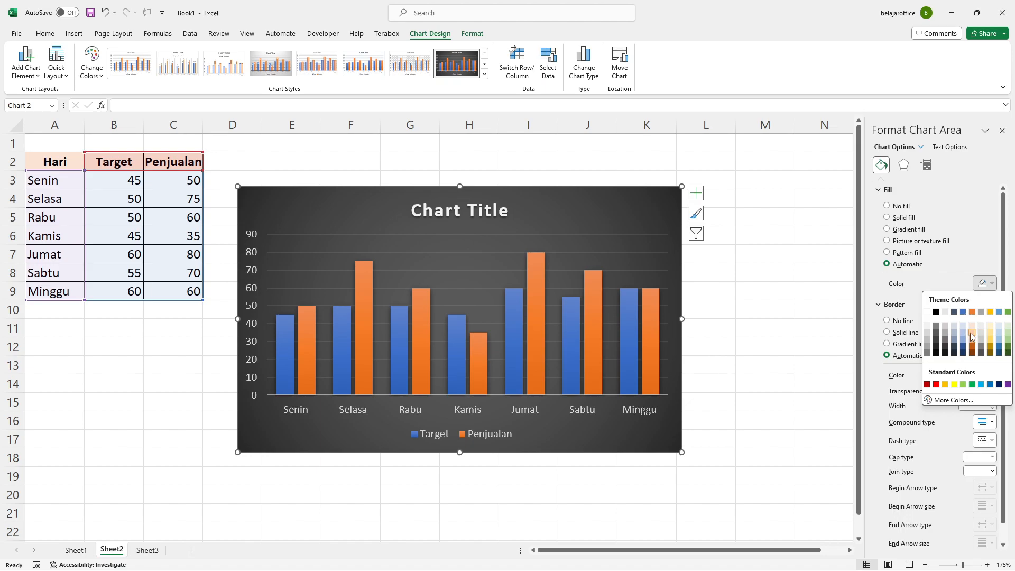
{"action": "left_click", "coordinate": [971, 333]}
{"action": "key", "text": "ctrl+z"}
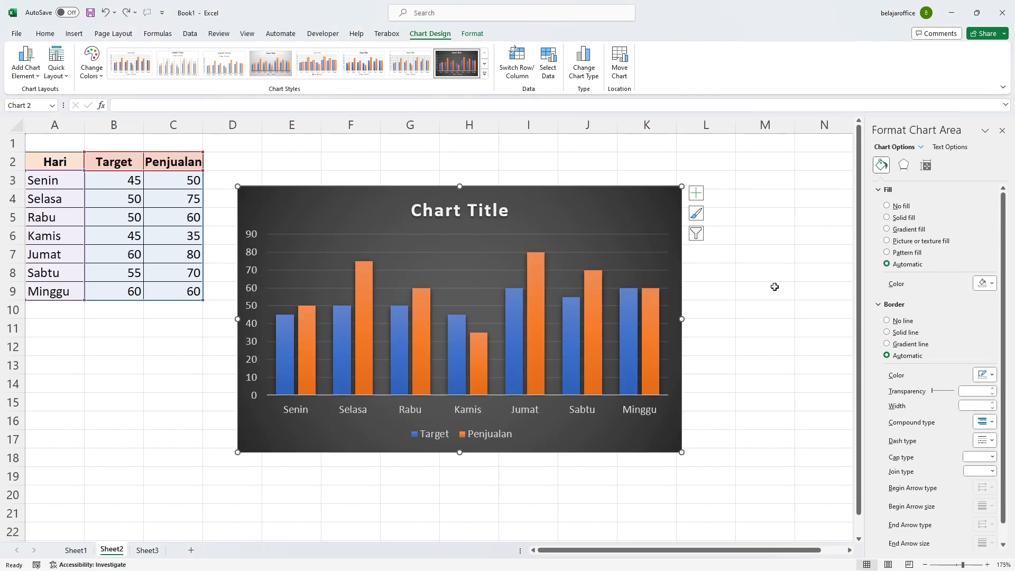
Step: Deselect the Target and Penjualan chart and switch to Sheet3, which holds the Omset table
{"action": "left_click", "coordinate": [765, 383]}
{"action": "left_click", "coordinate": [147, 550]}
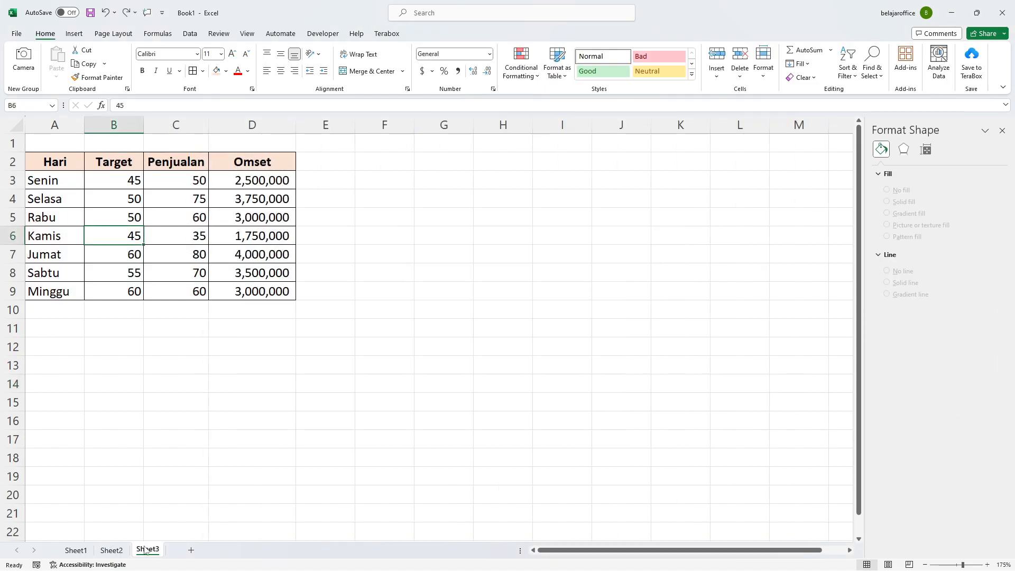
{"action": "left_click", "coordinate": [336, 308]}
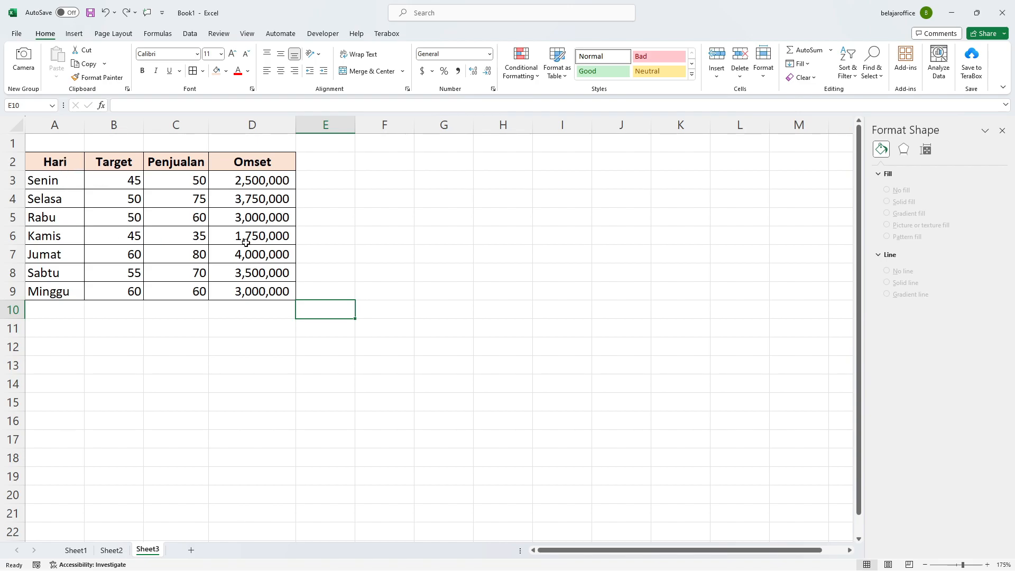
{"action": "left_click_drag", "start_coordinate": [63, 164], "coordinate": [56, 272]}
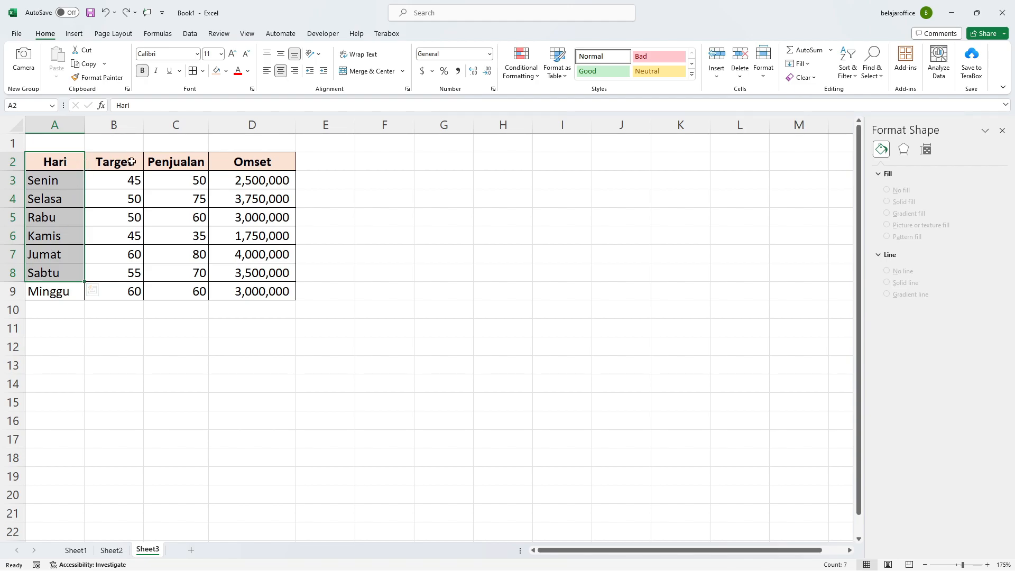
{"action": "left_click_drag", "start_coordinate": [59, 163], "coordinate": [37, 286]}
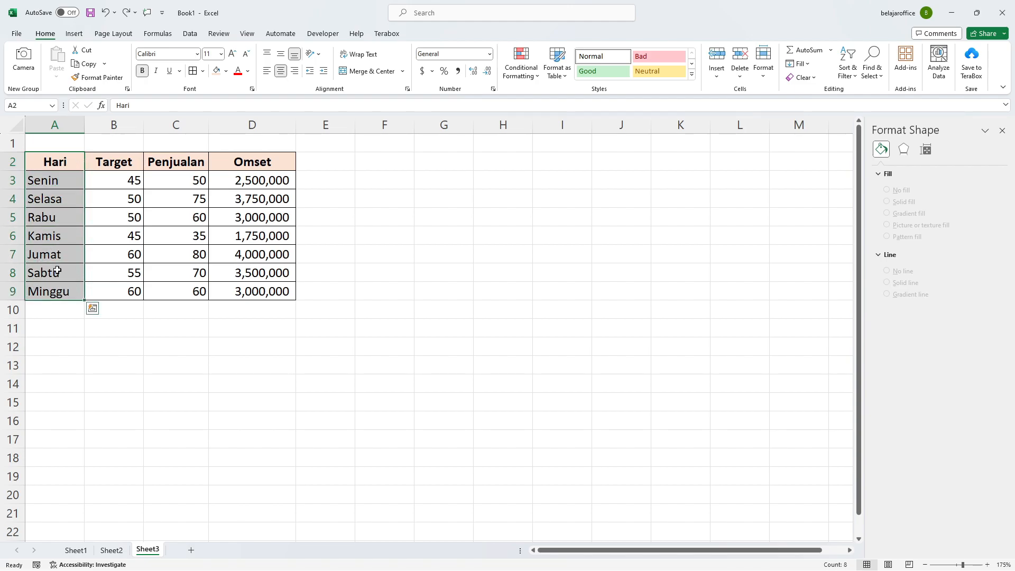
{"action": "left_click_drag", "start_coordinate": [248, 163], "coordinate": [249, 273]}
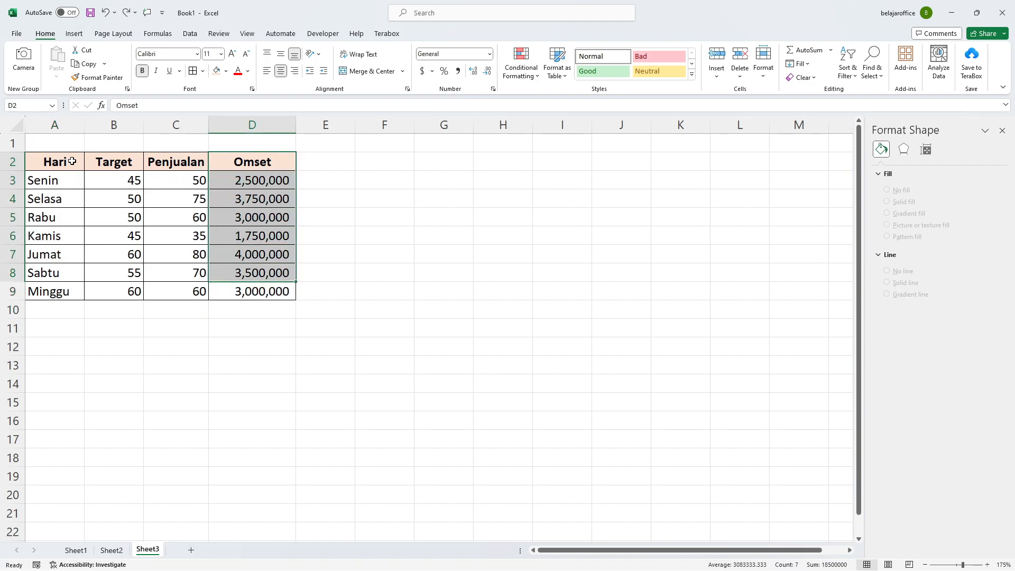
{"action": "left_click", "coordinate": [72, 161]}
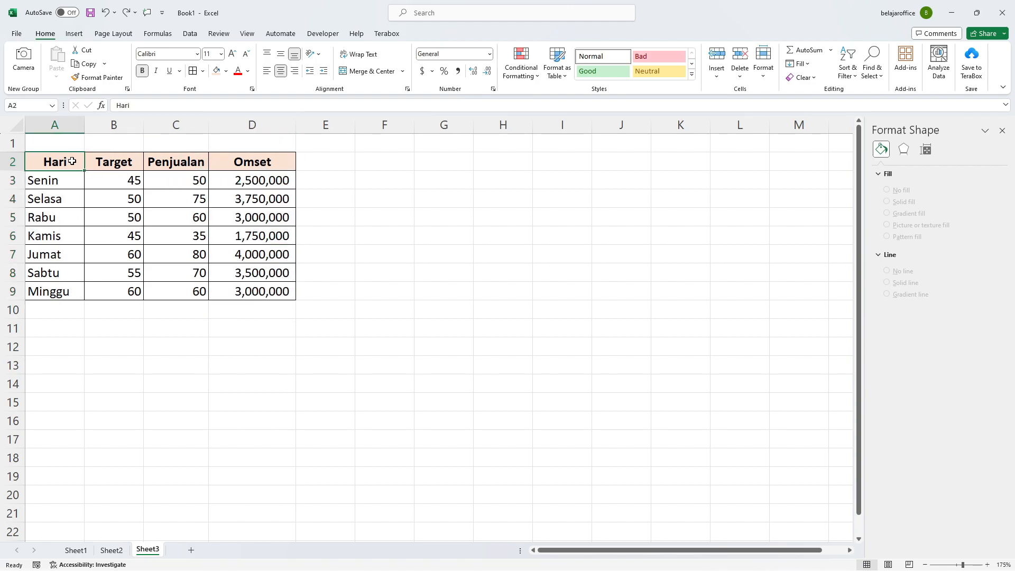
Step: Insert the recommended Clustered Column chart from only the Hari and Omset columns, A2:A9 and D2:D9, and deselect it
{"action": "left_click_drag", "start_coordinate": [71, 161], "coordinate": [50, 292]}
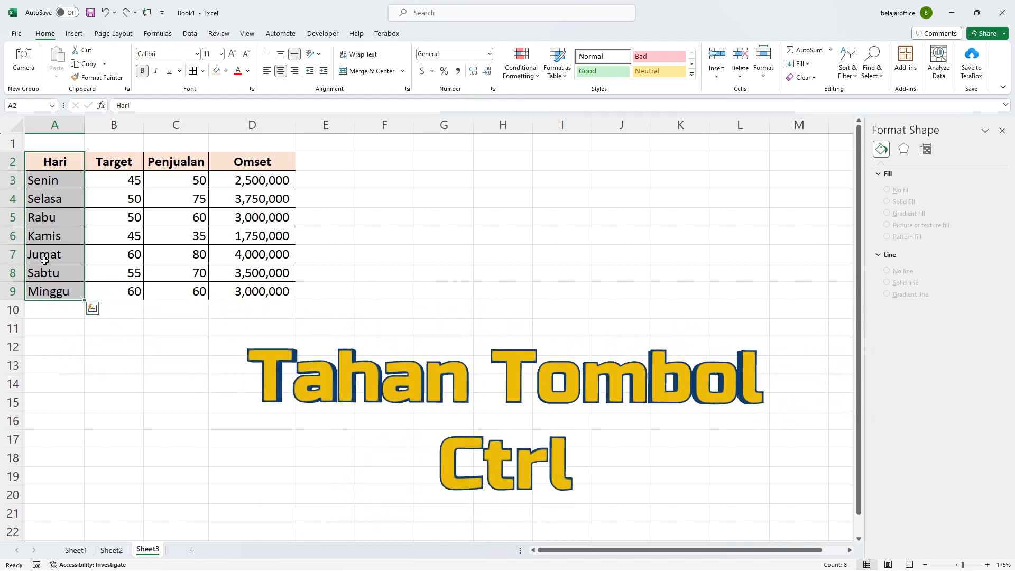
{"action": "left_click_drag", "start_coordinate": [252, 163], "coordinate": [251, 291]}
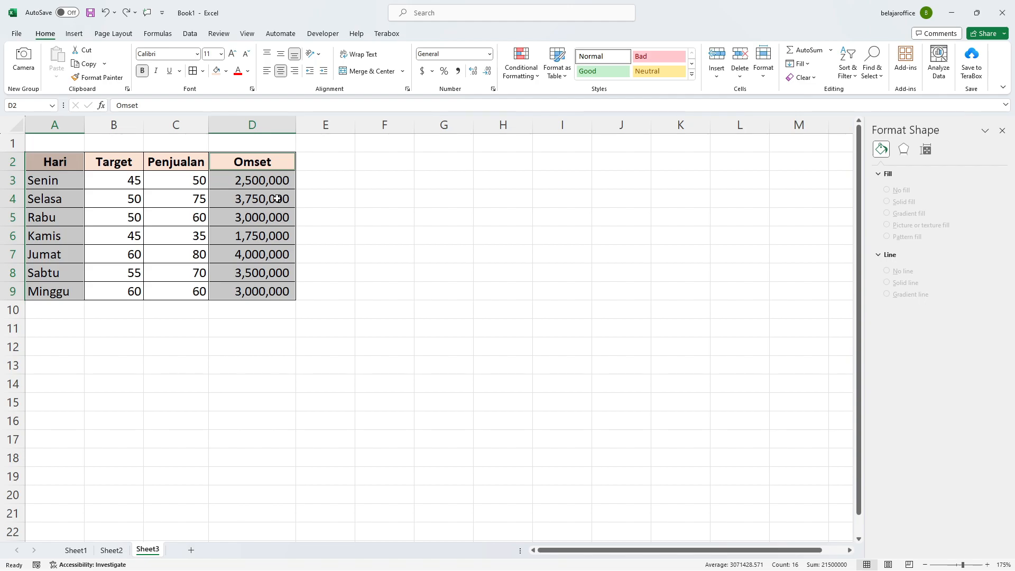
{"action": "left_click", "coordinate": [74, 33]}
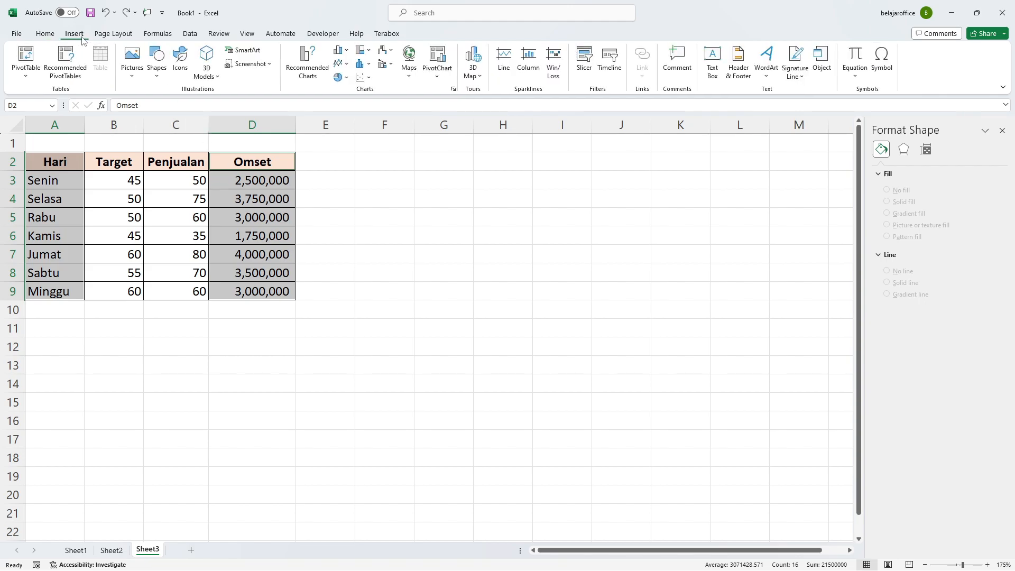
{"action": "left_click", "coordinate": [307, 63]}
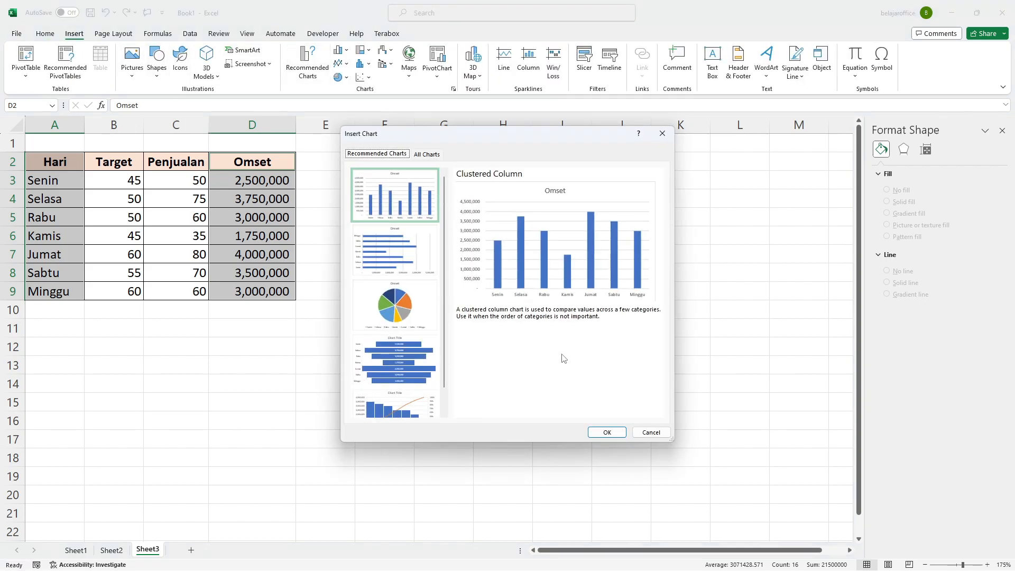
{"action": "left_click", "coordinate": [607, 432]}
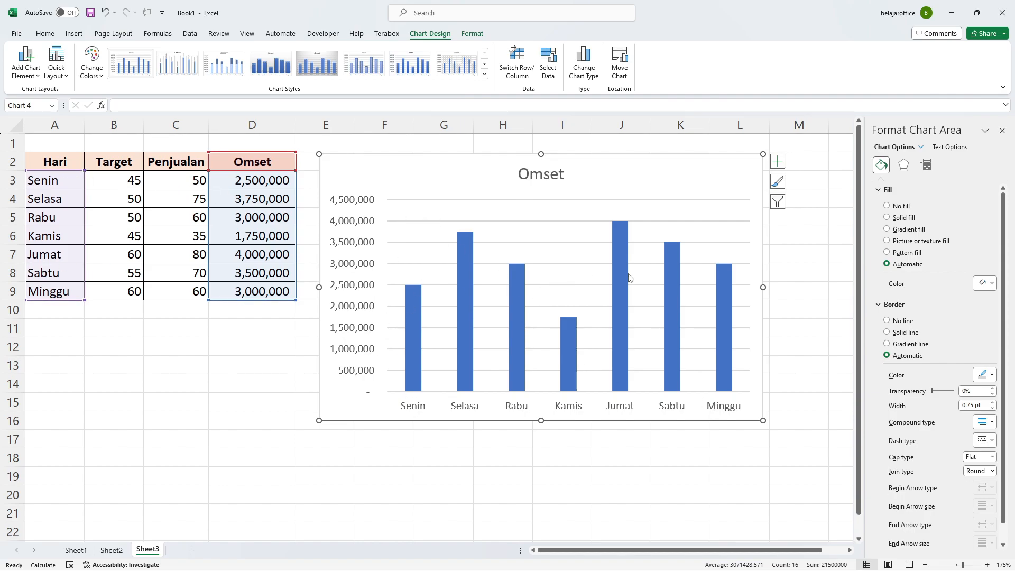
{"action": "left_click", "coordinate": [796, 273]}
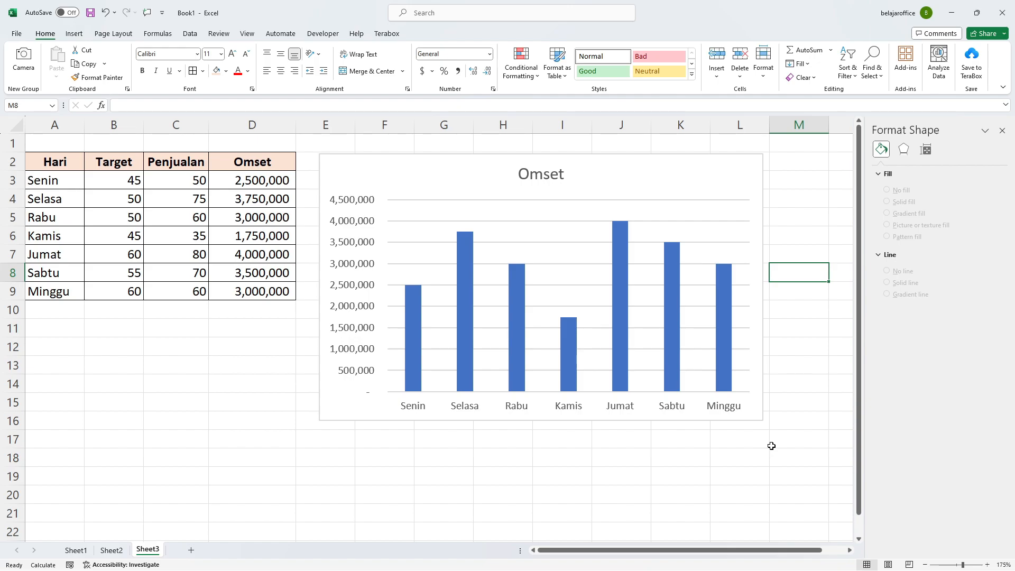